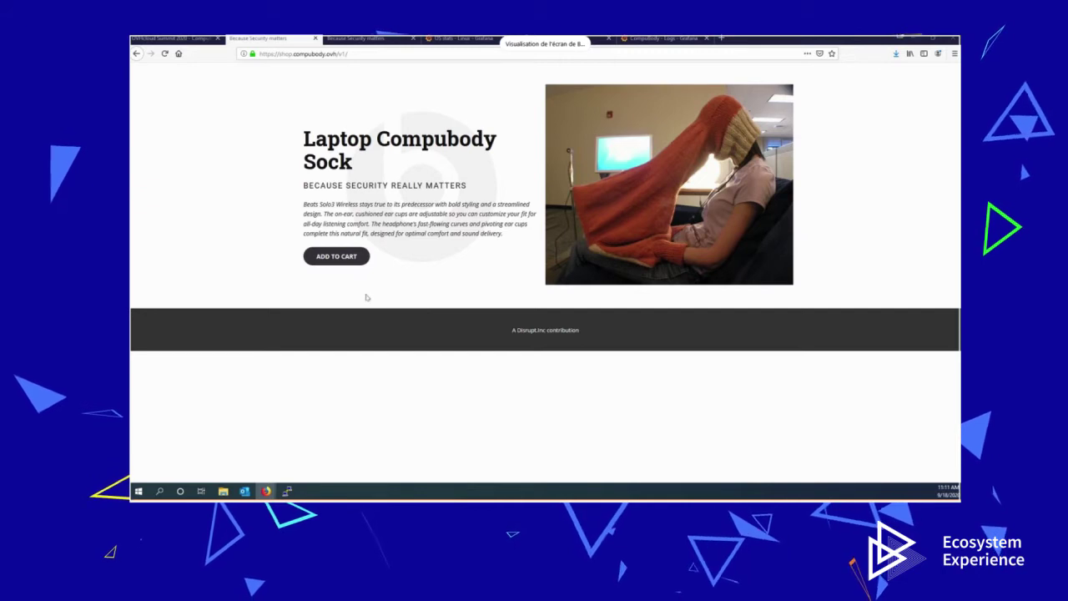
# - Add the Laptop Compubody Sock to the cart in the web shop
pyautogui.click(347, 260)
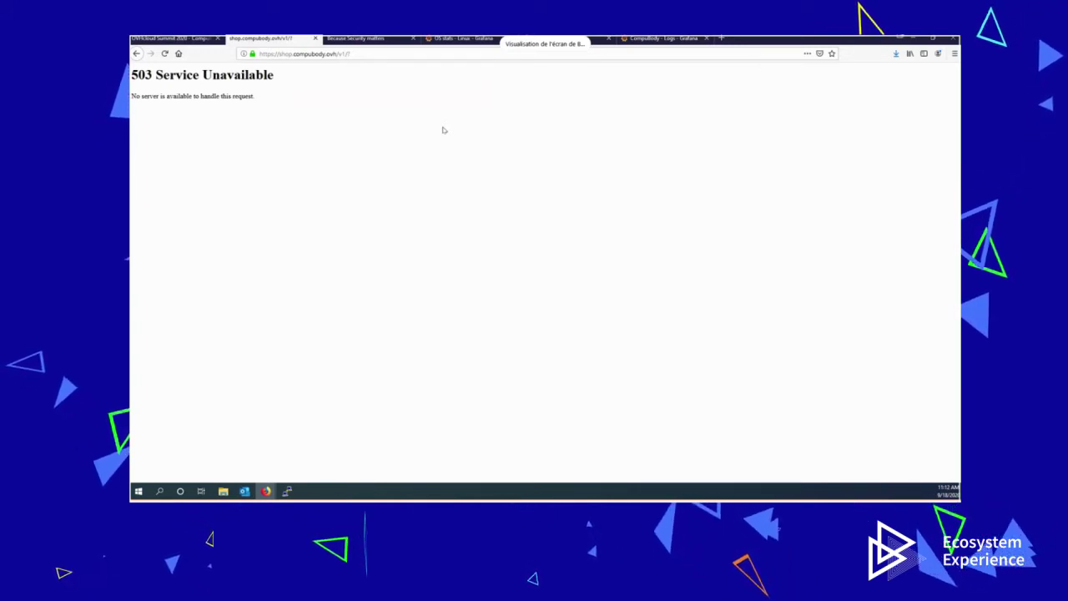
# - Examine the CPU, memory, process, filesystem, disk and network graphs on the Grafana OS stats - Linux dashboard for api-3.compubody.ovh
pyautogui.click(462, 38)
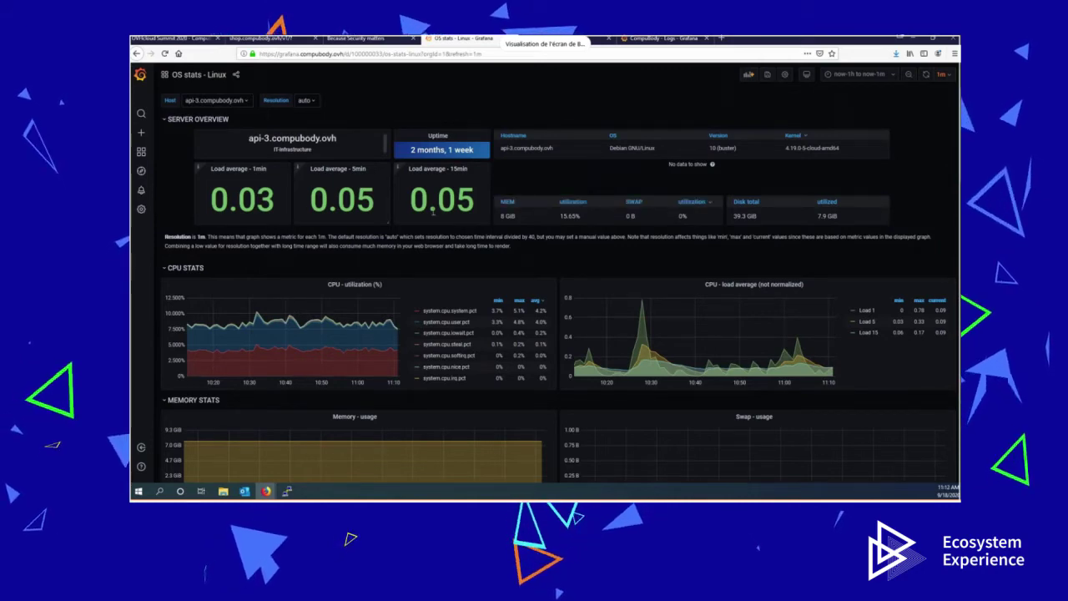
pyautogui.scroll(-2, 390, 217)
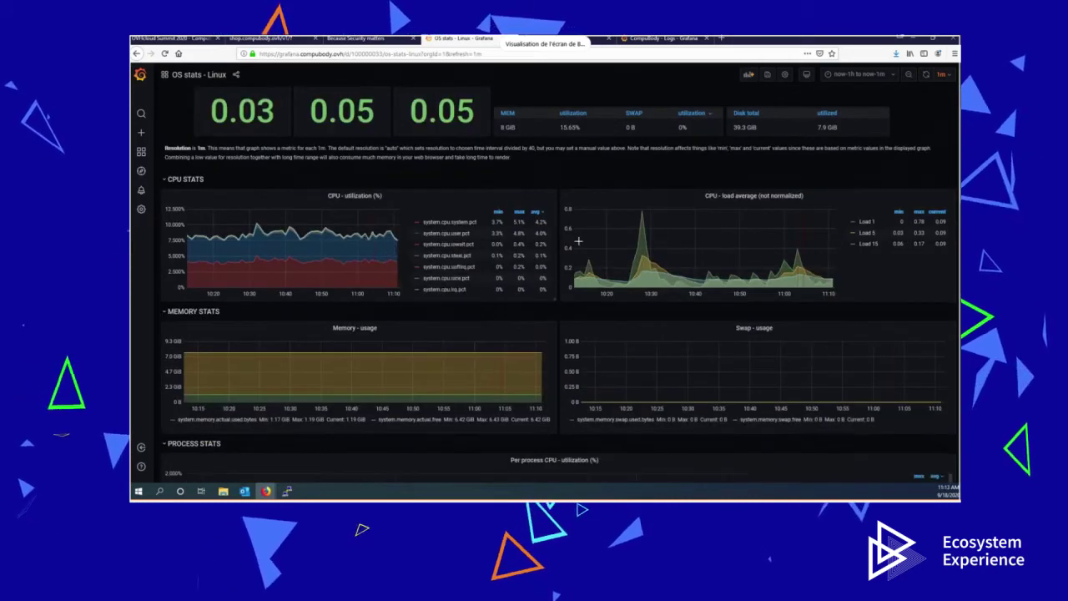
pyautogui.scroll(-3, 473, 241)
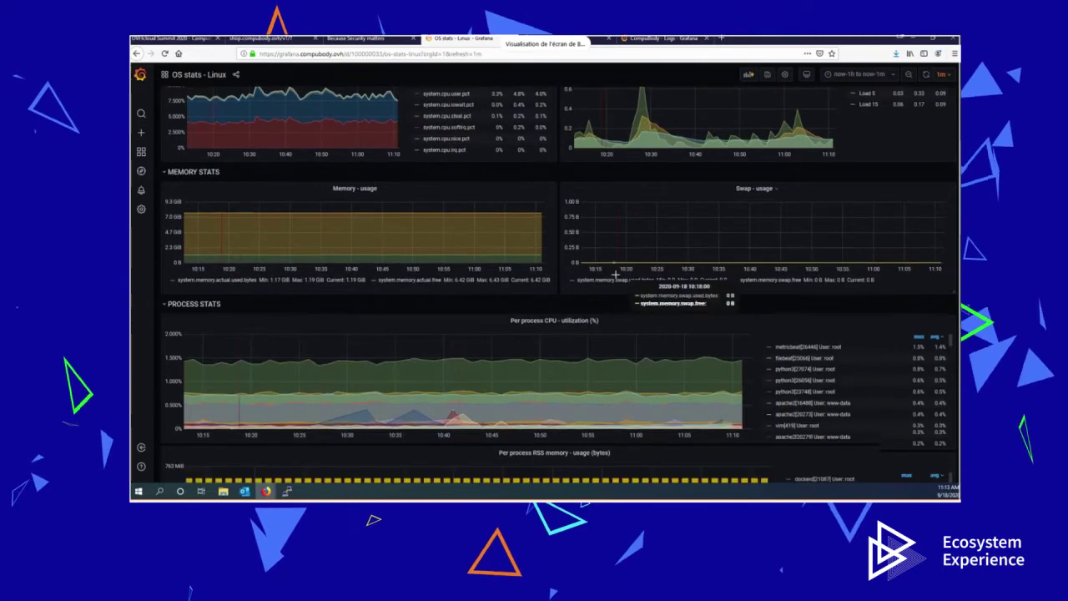
pyautogui.scroll(-2, 615, 275)
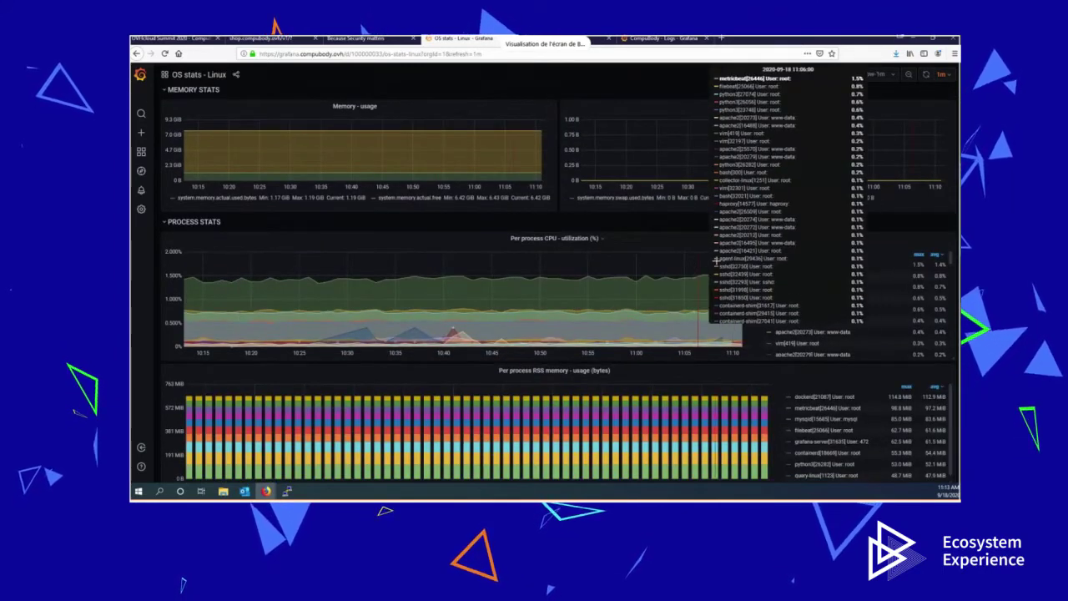
pyautogui.scroll(-1, 806, 345)
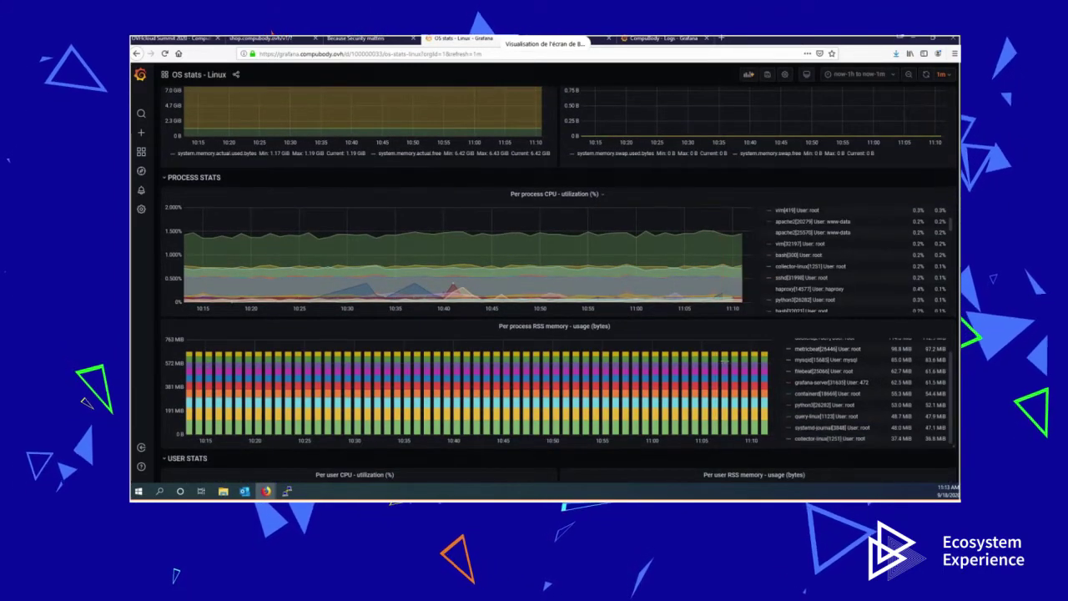
pyautogui.scroll(-5, 801, 346)
pyautogui.scroll(-5, 774, 297)
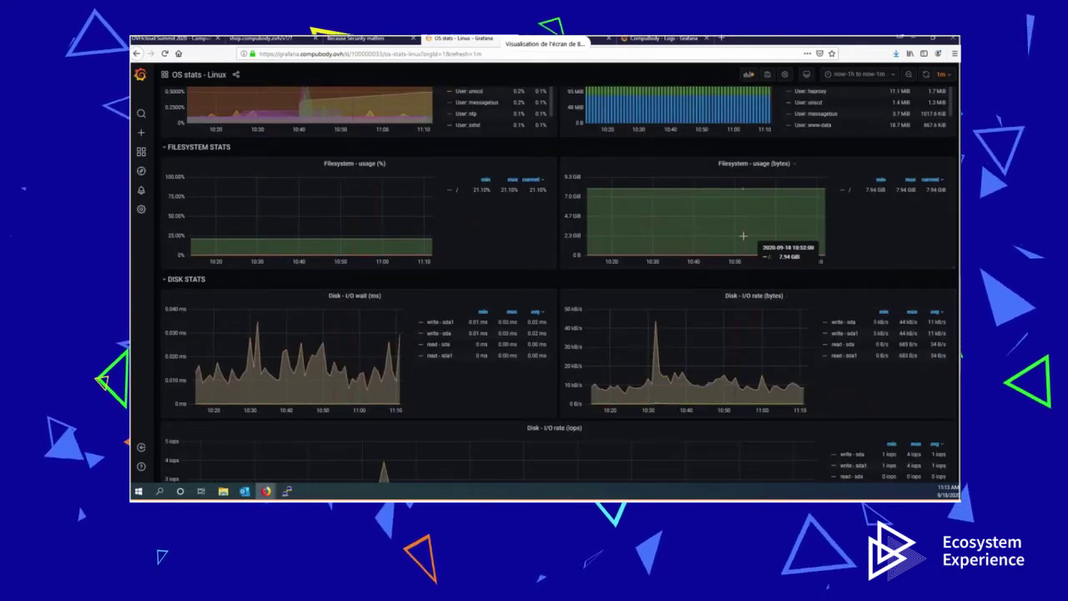
pyautogui.scroll(-10, 625, 249)
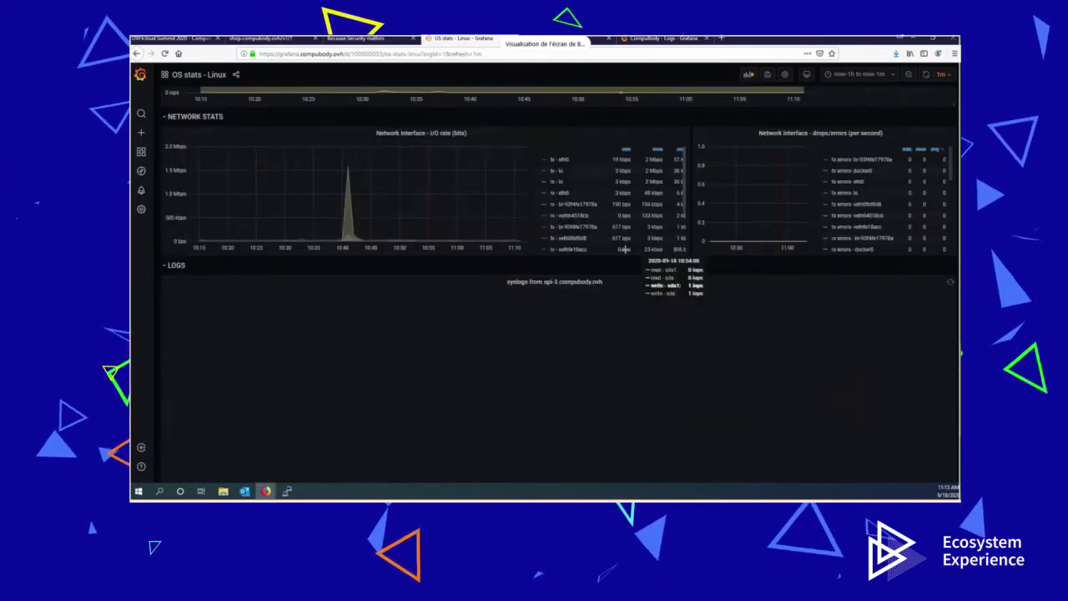
pyautogui.scroll(20, 682, 262)
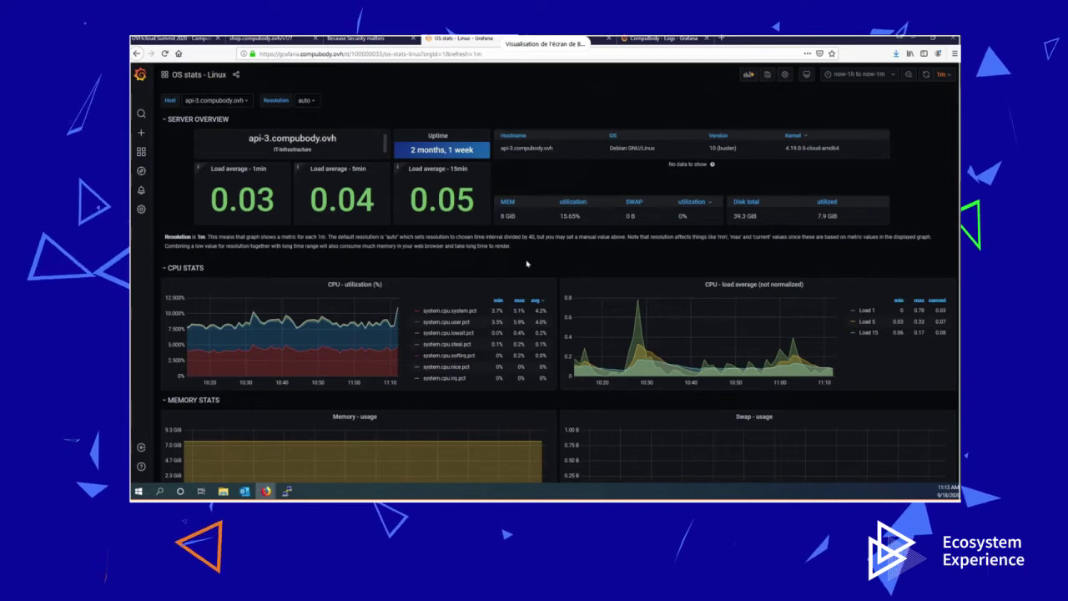
# - Switch to the PuTTY session on api-3 and open metricbeat-7.8.1-linux-x86_64/metricbeat.yml in vim
pyautogui.click(287, 491)
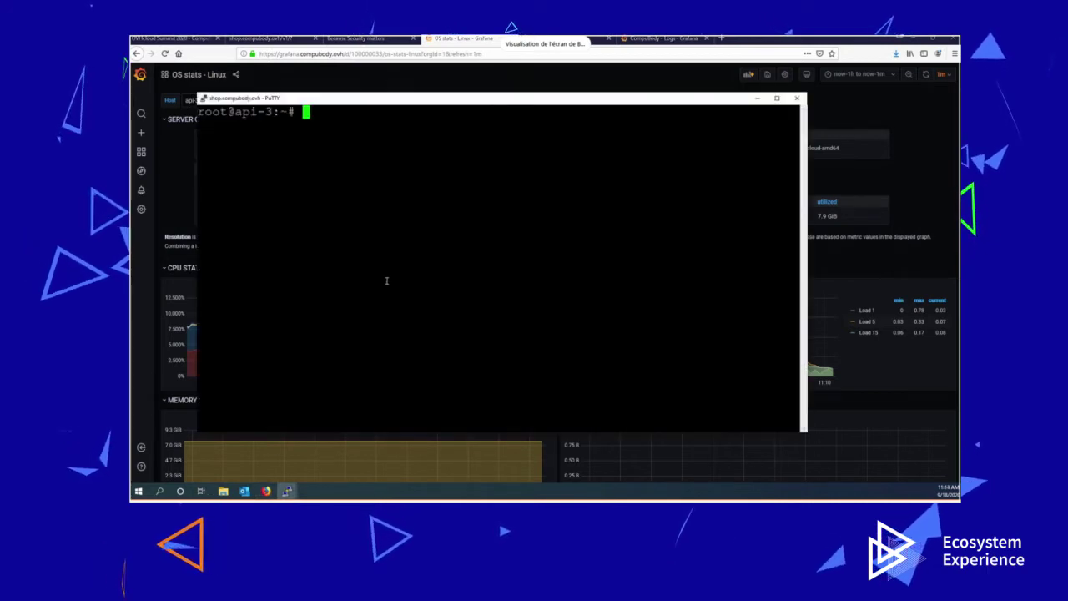
pyautogui.press('Return')
pyautogui.press('Return')
pyautogui.press('Return')
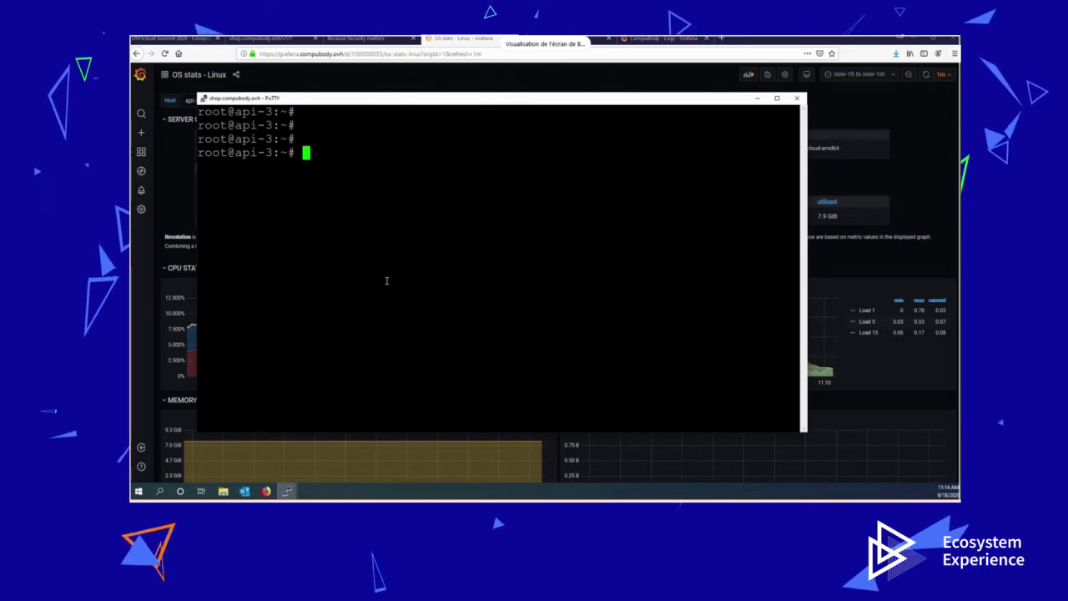
pyautogui.write('cd')
pyautogui.press('BackSpace')
pyautogui.press('BackSpace')
pyautogui.press('BackSpace')
pyautogui.write('vim')
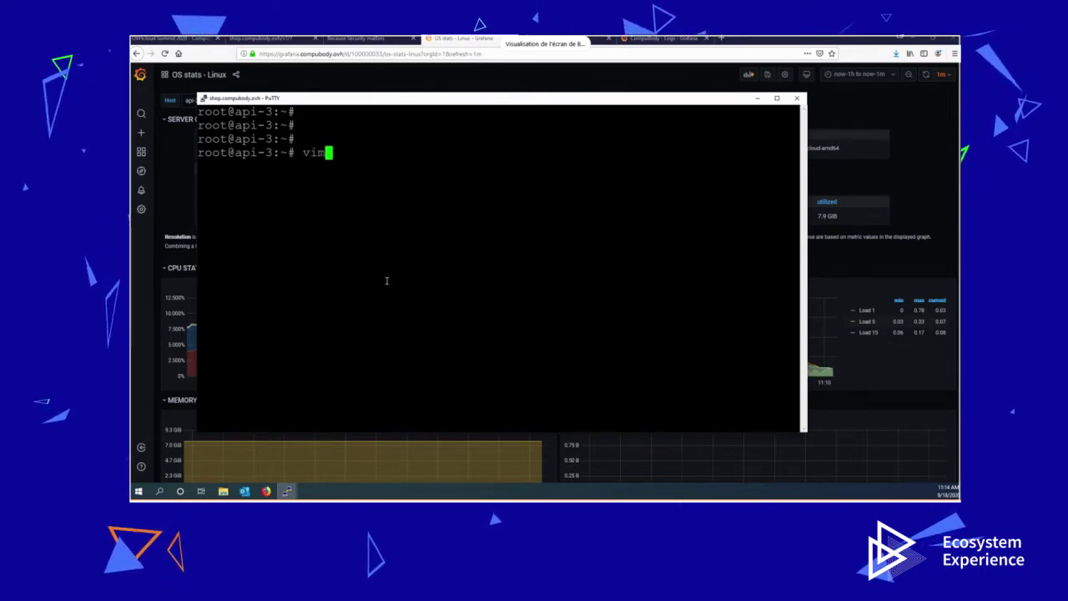
pyautogui.write(' met')
pyautogui.press('Tab')
pyautogui.write('m')
pyautogui.press('Tab')
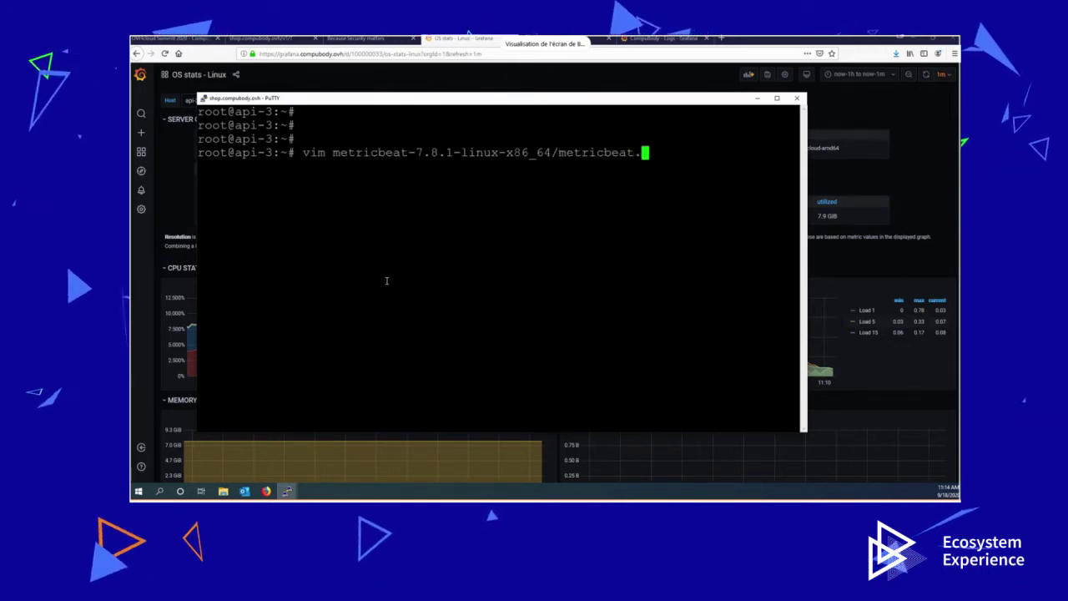
pyautogui.write('yml')
pyautogui.press('Return')
# - Review the whole metricbeat.yml file, from the module and template settings to the processors and logging options
pyautogui.press('Down')
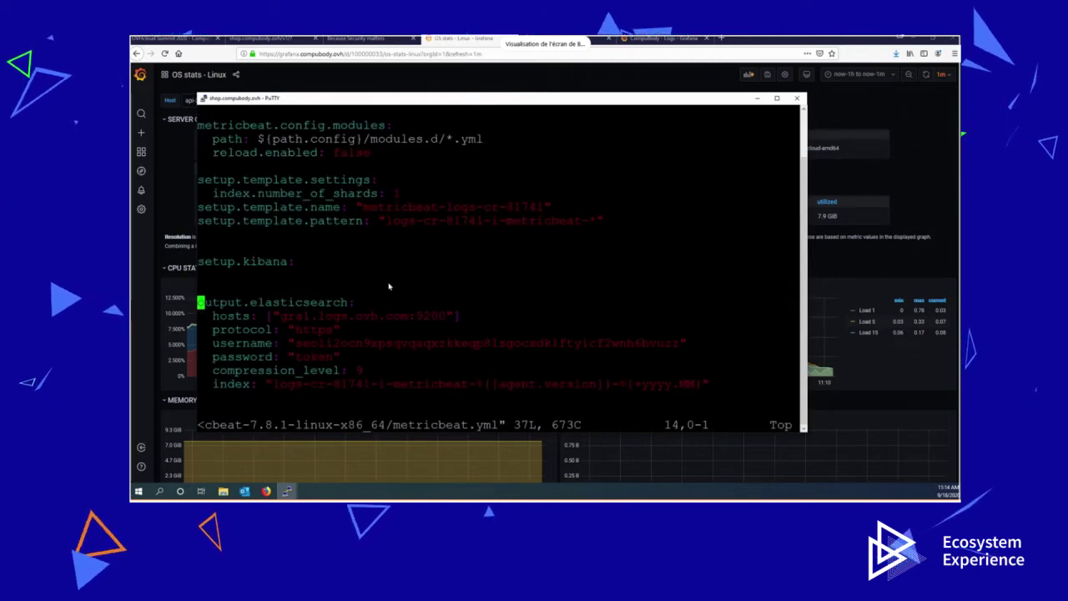
pyautogui.press('Up')
pyautogui.press('Up')
pyautogui.press('Up')
pyautogui.press('Up')
pyautogui.press('Up')
pyautogui.press('Up')
pyautogui.press('Up')
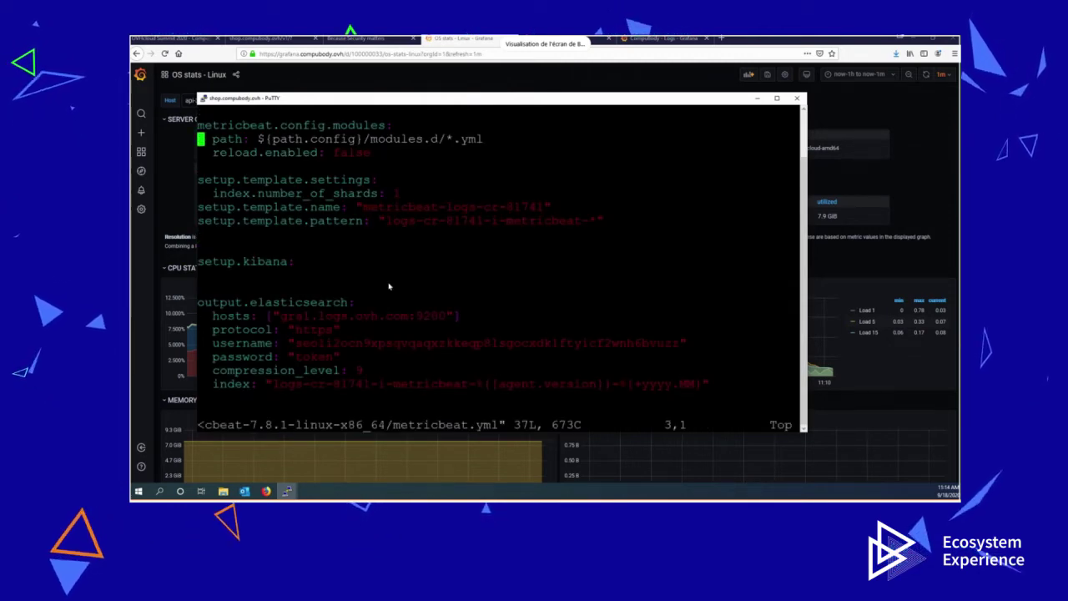
pyautogui.press('Down')
pyautogui.press('Down')
pyautogui.press('Down')
pyautogui.press('Down')
pyautogui.press('Down')
pyautogui.press('Down')
pyautogui.press('Down')
pyautogui.press('Down')
pyautogui.press('Down')
pyautogui.press('Down')
pyautogui.press('Down')
pyautogui.press('Down')
pyautogui.press('Down')
pyautogui.press('Down')
pyautogui.press('Down')
pyautogui.press('Down')
pyautogui.press('Down')
pyautogui.press('Down')
pyautogui.press('Down')
pyautogui.press('Down')
pyautogui.press('Down')
pyautogui.press('Down')
pyautogui.press('Down')
pyautogui.press('Down')
pyautogui.press('Down')
pyautogui.press('Down')
pyautogui.press('Down')
pyautogui.press('Down')
pyautogui.press('Down')
pyautogui.press('Down')
pyautogui.press('Down')
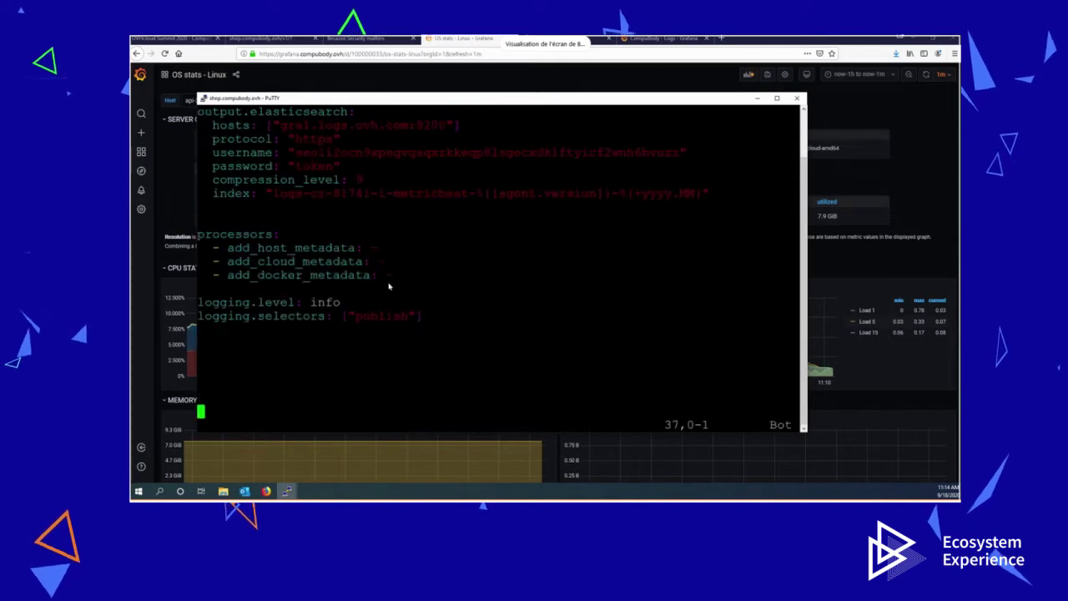
pyautogui.press('Up')
pyautogui.press('Up')
pyautogui.press('Up')
pyautogui.press('Up')
pyautogui.press('Up')
pyautogui.press('Up')
pyautogui.press('Up')
pyautogui.press('Up')
pyautogui.press('Up')
pyautogui.press('Up')
pyautogui.press('Up')
pyautogui.press('Up')
pyautogui.press('Up')
pyautogui.press('Up')
pyautogui.press('Up')
pyautogui.press('Up')
pyautogui.press('Up')
pyautogui.press('Up')
pyautogui.press('Up')
pyautogui.press('Up')
pyautogui.press('Up')
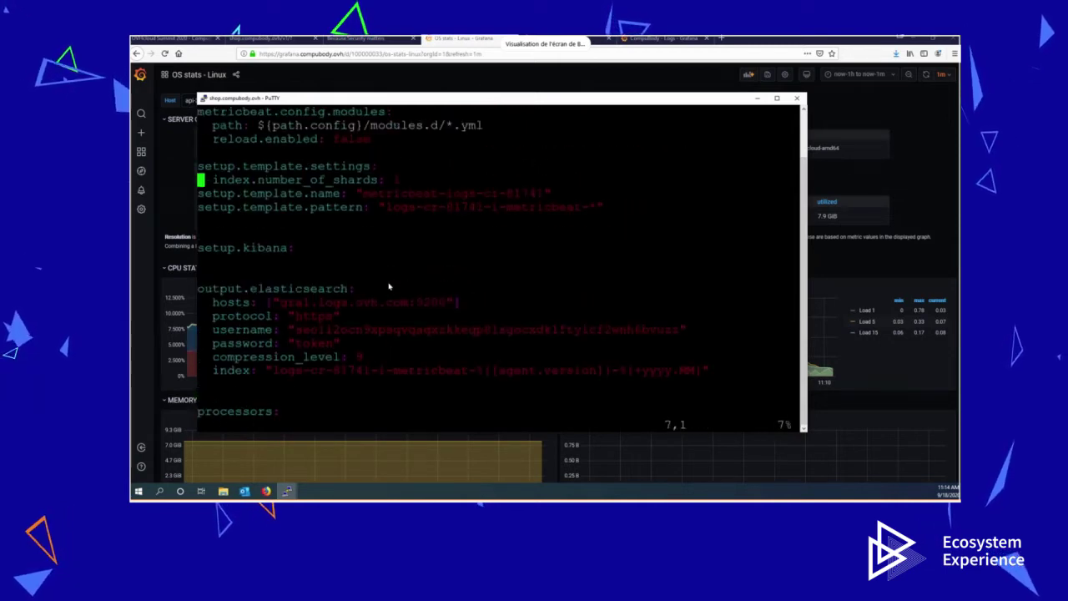
# - Go through the output.elasticsearch section of metricbeat.yml as far as the username line
pyautogui.press('Down')
pyautogui.press('Down')
pyautogui.press('Down')
pyautogui.press('Down')
pyautogui.press('Down')
pyautogui.press('Down')
pyautogui.press('Down')
pyautogui.press('Down')
pyautogui.press('Down')
pyautogui.press('Down')
pyautogui.press('Down')
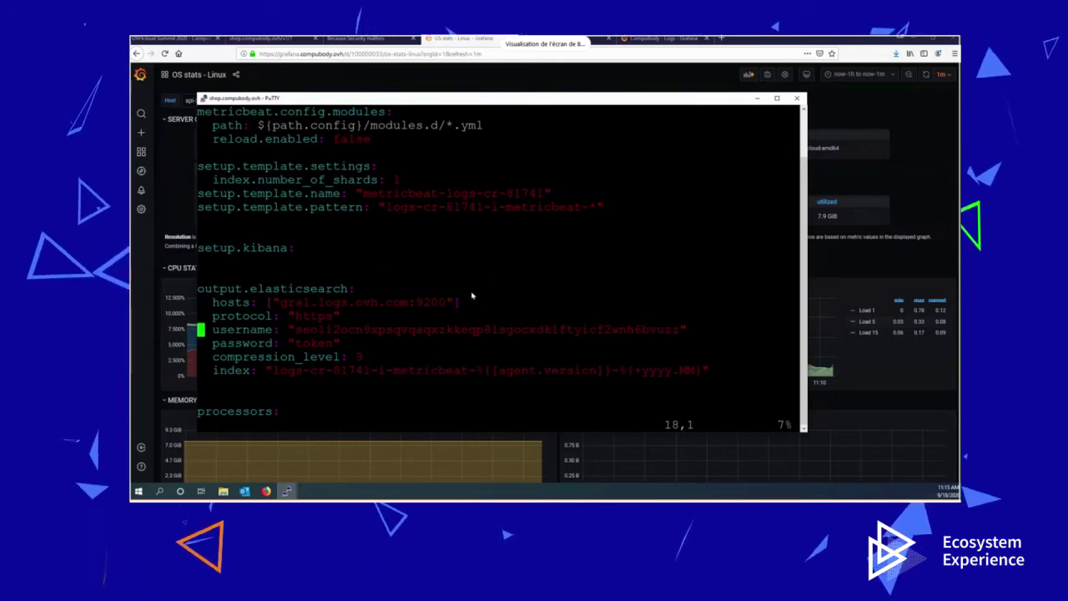
# - Switch to the HAProxy dashboard in Grafana and set its time range to Last 1 hour
pyautogui.click(571, 85)
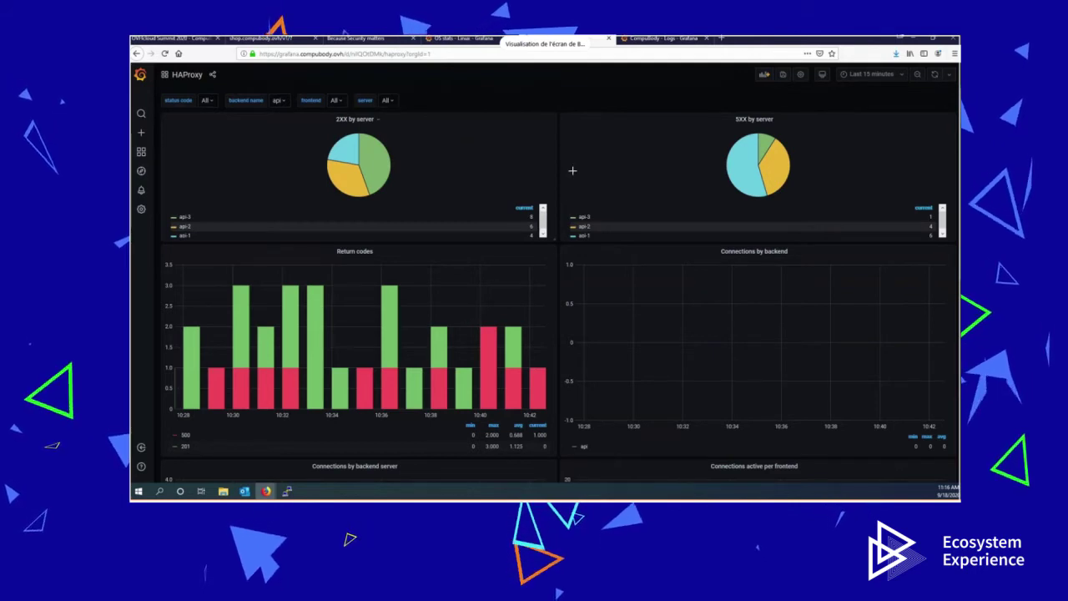
pyautogui.click(872, 74)
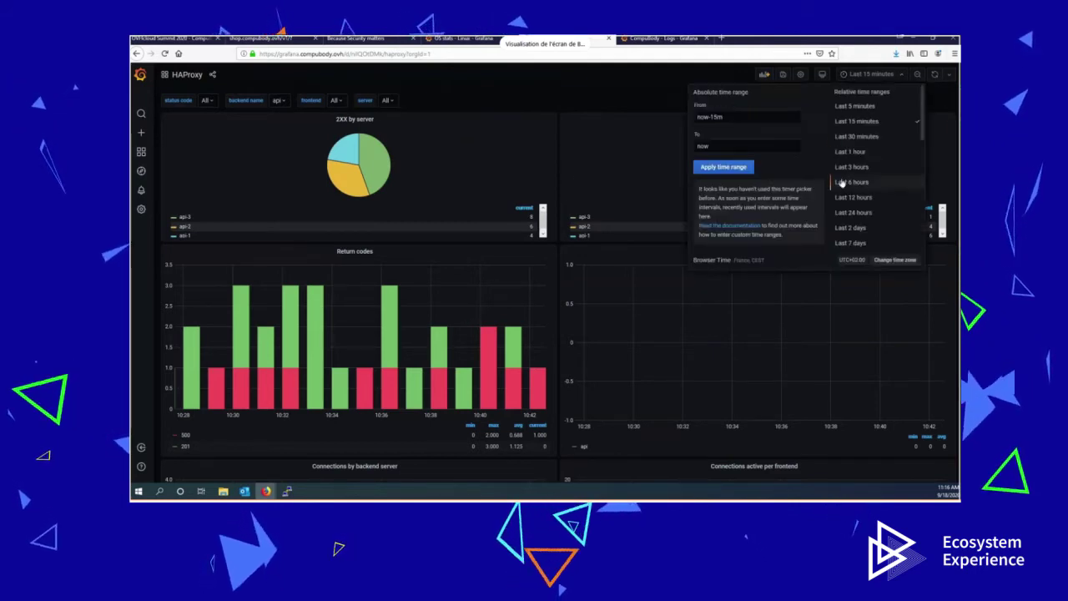
pyautogui.click(848, 154)
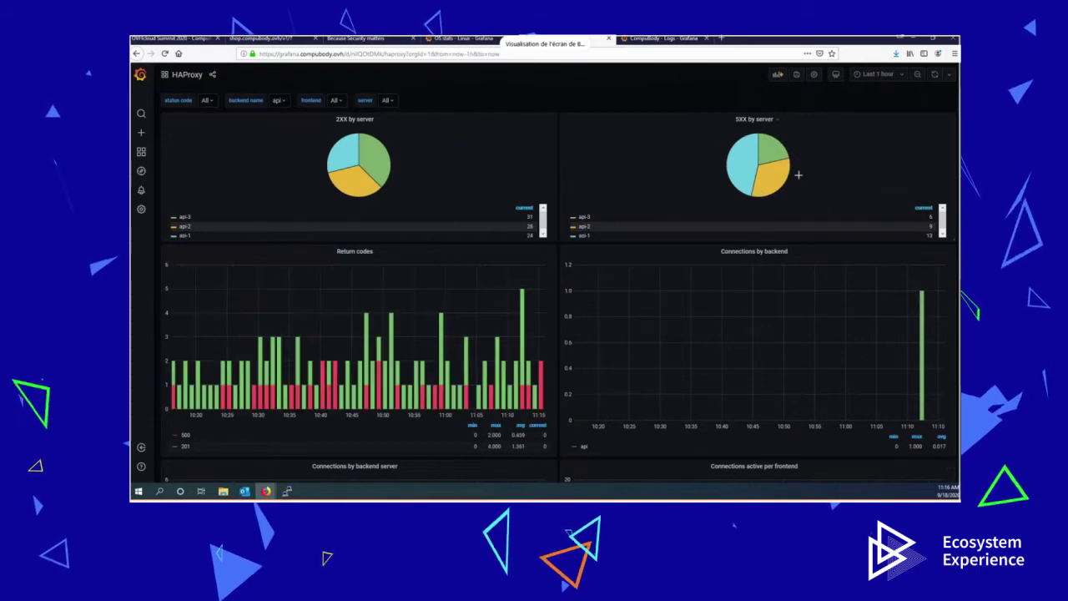
# - Examine the HAProxy return codes, backend and frontend connections, average request time and throughput graphs
pyautogui.scroll(-1, 379, 215)
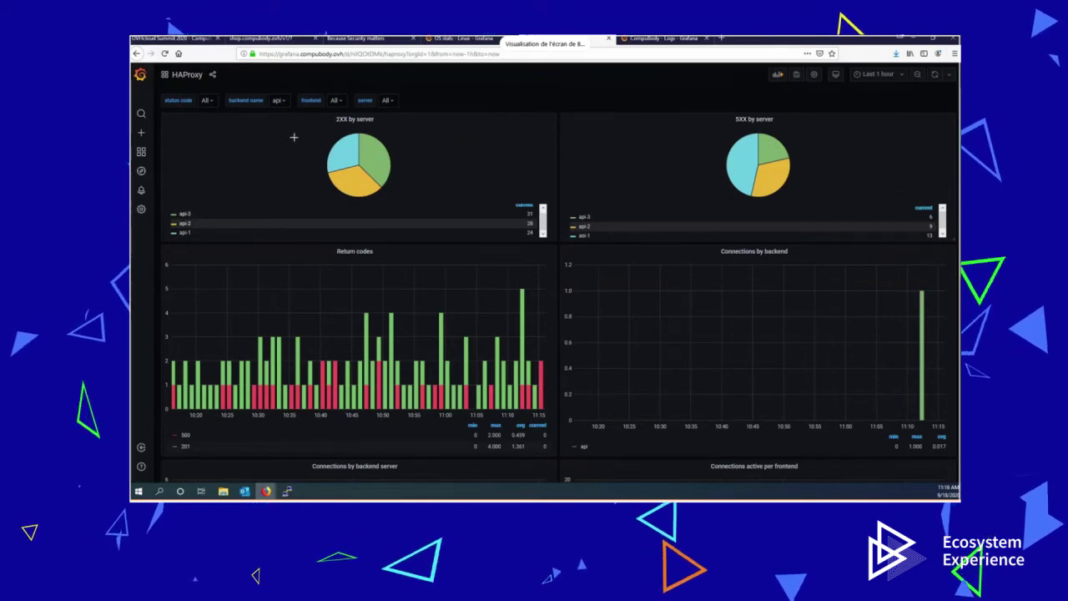
pyautogui.scroll(-2, 418, 250)
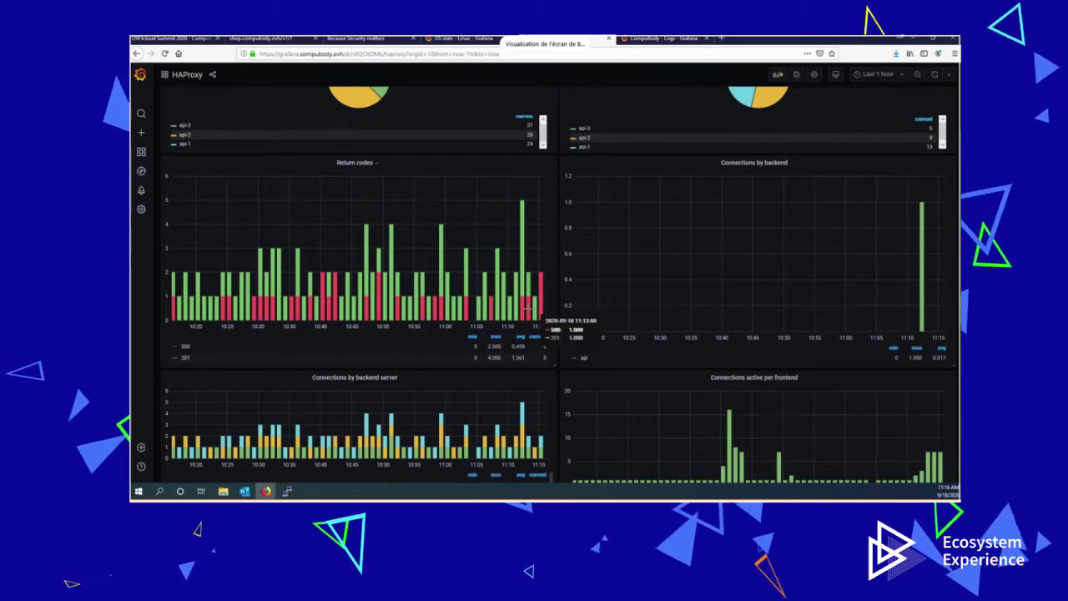
pyautogui.scroll(-1, 534, 309)
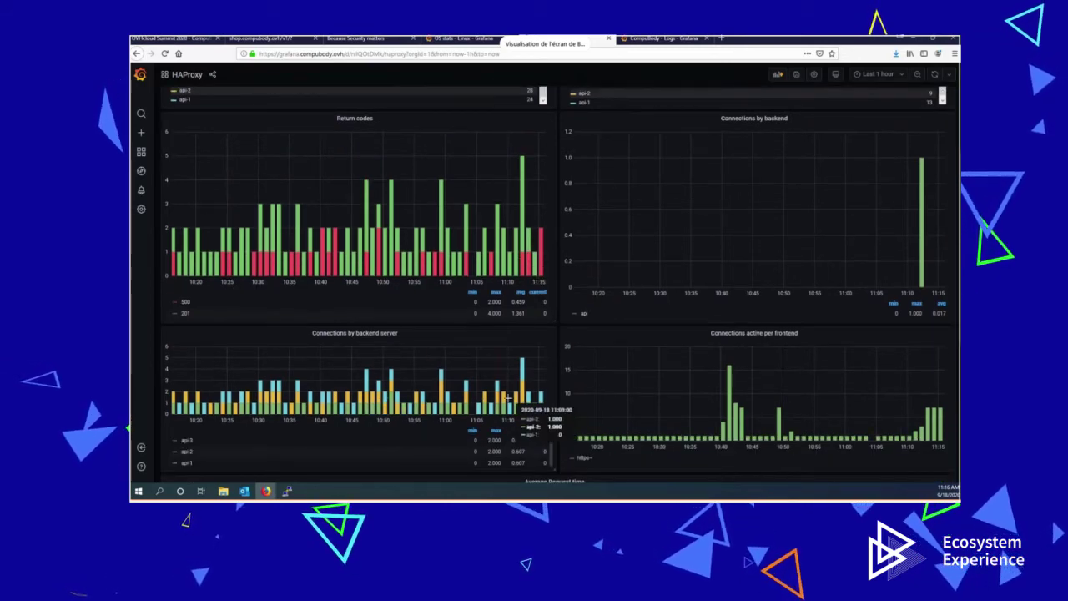
pyautogui.scroll(-6, 674, 392)
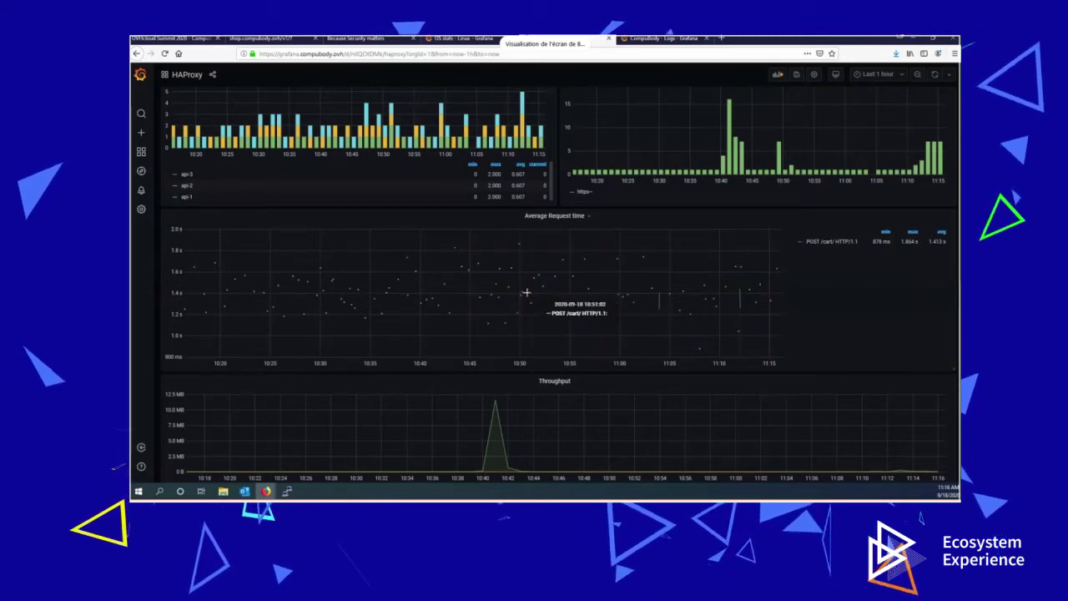
pyautogui.scroll(-1, 476, 405)
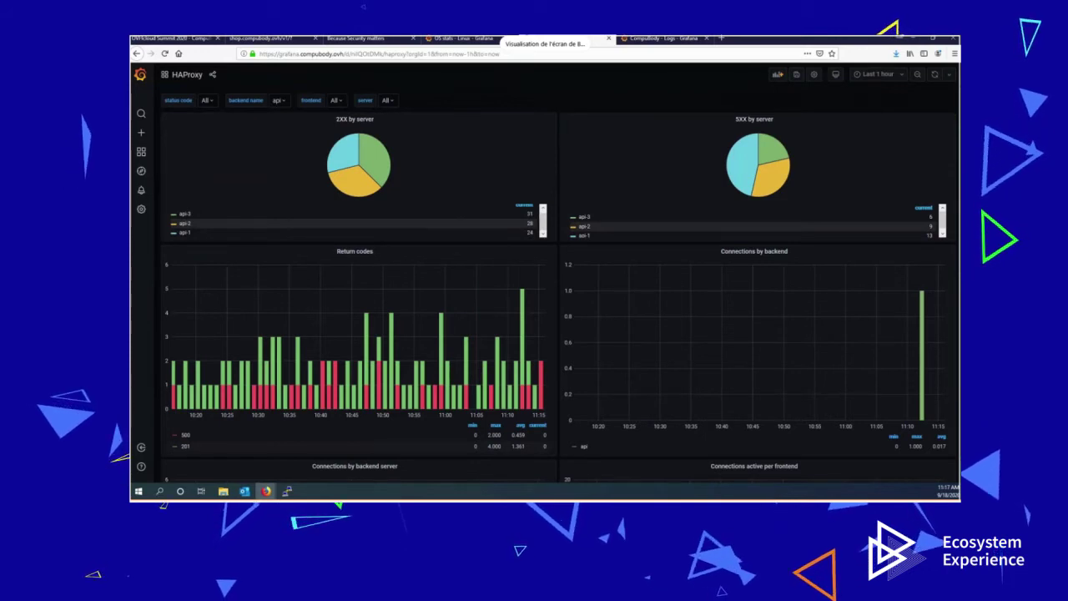
# - Switch to the PuTTY session on ha-1 and open filebeat-7.9.0-linux-x86_64/filebeat.yml in vim
pyautogui.click(287, 491)
pyautogui.moveTo(724, 100); pyautogui.dragTo(431, 84)
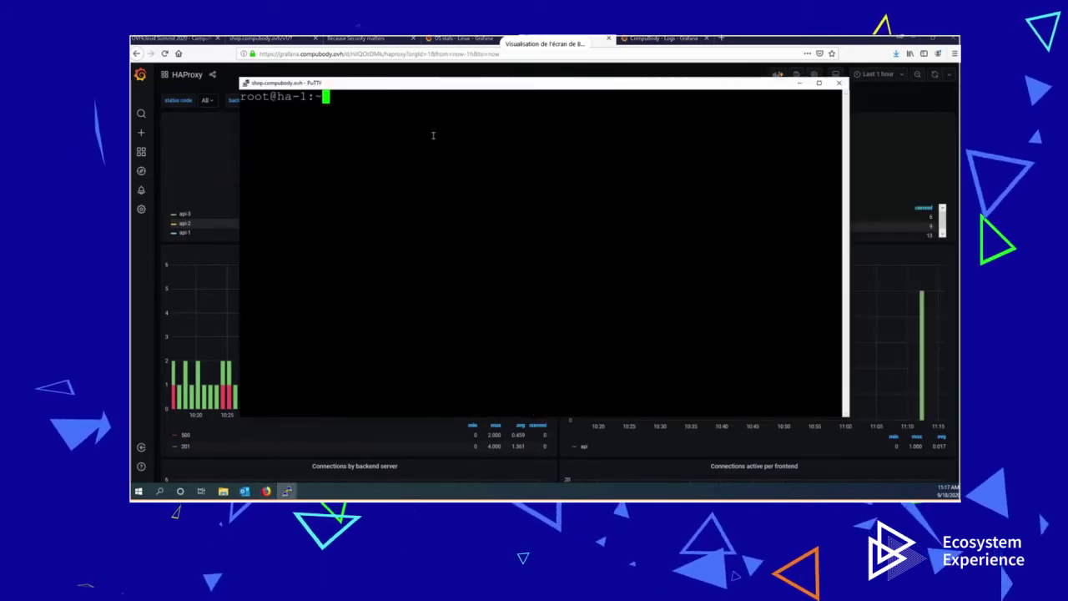
pyautogui.write('cd')
pyautogui.press('BackSpace')
pyautogui.press('BackSpace')
pyautogui.write('vim feilebeat-7.9.0-linux-x86_64/filebeat.yml')
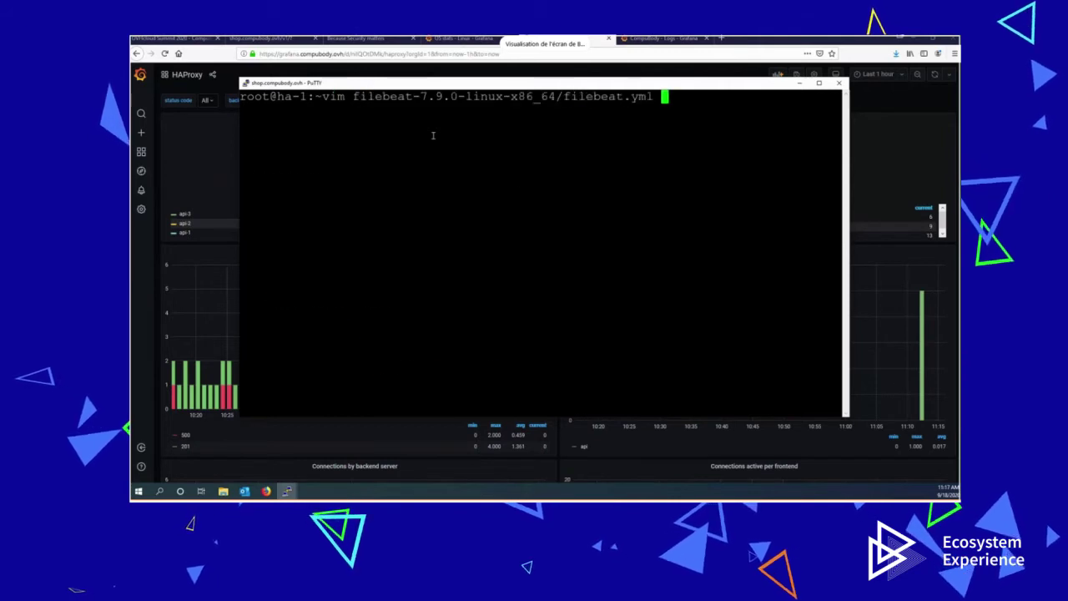
pyautogui.press('Return')
# - Review the haproxy and system modules, custom token field, Elasticsearch output and processors in filebeat.yml
pyautogui.scroll(-1, 378, 170)
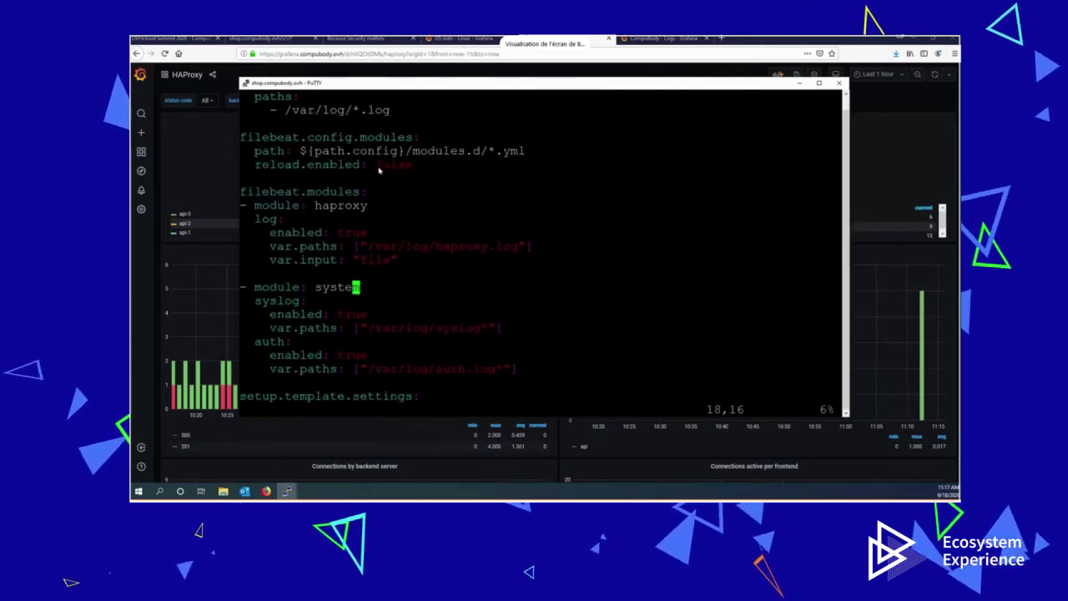
pyautogui.scroll(-4, 378, 170)
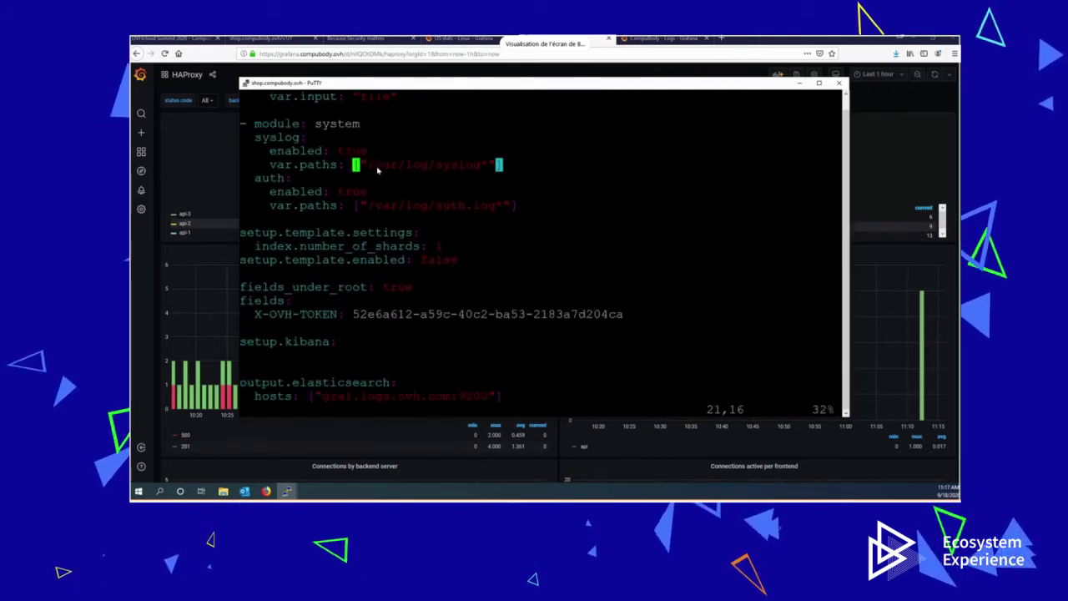
pyautogui.scroll(3, 375, 172)
pyautogui.scroll(2, 375, 171)
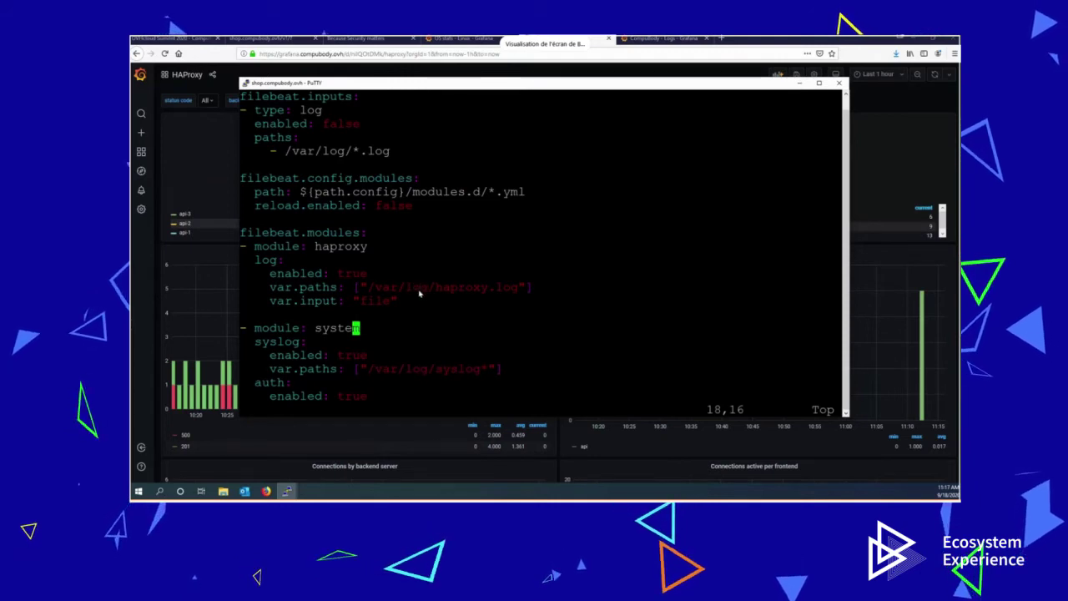
pyautogui.scroll(-4, 419, 292)
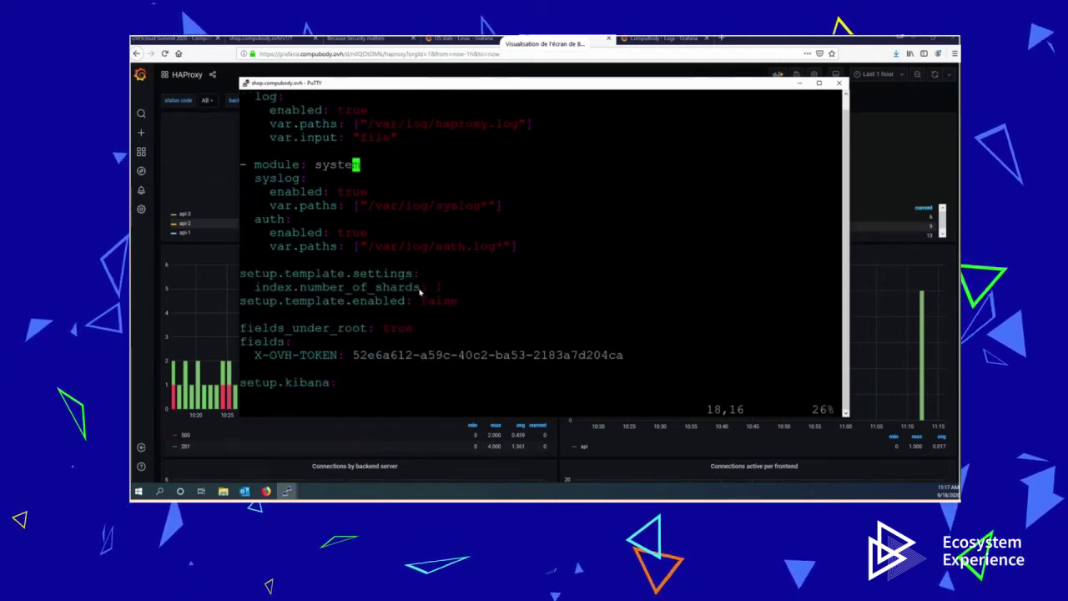
pyautogui.scroll(-3, 420, 291)
pyautogui.scroll(-2, 419, 292)
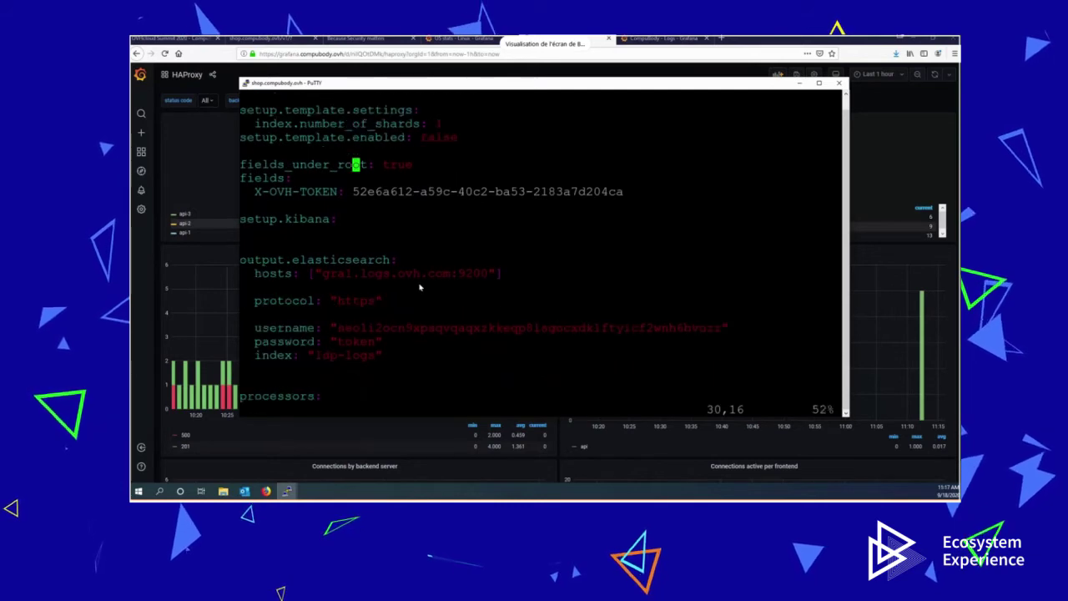
pyautogui.scroll(-2, 420, 288)
pyautogui.scroll(-1, 419, 288)
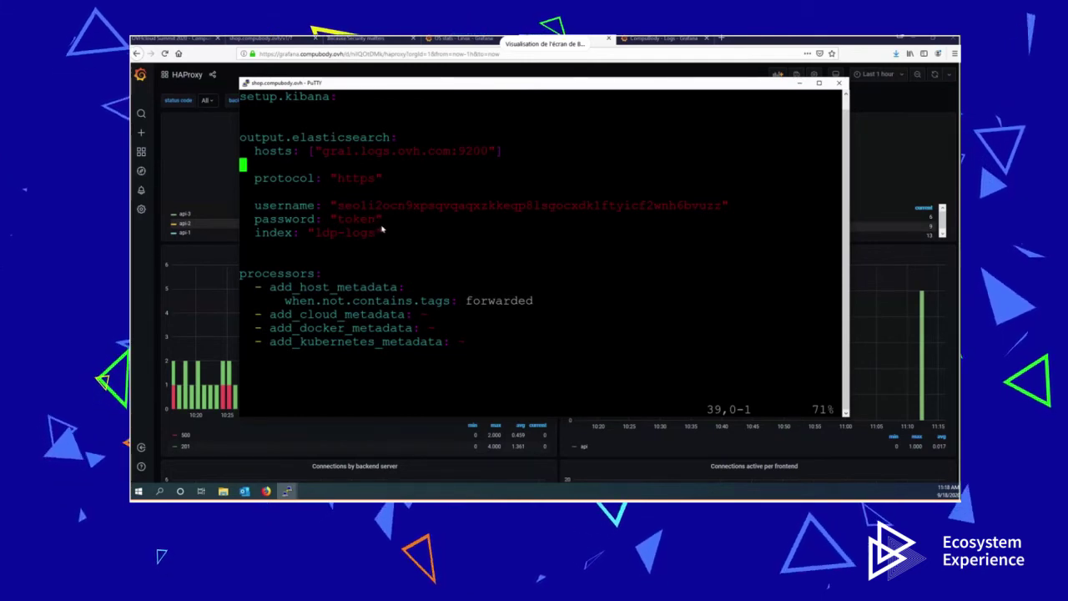
pyautogui.scroll(2, 381, 229)
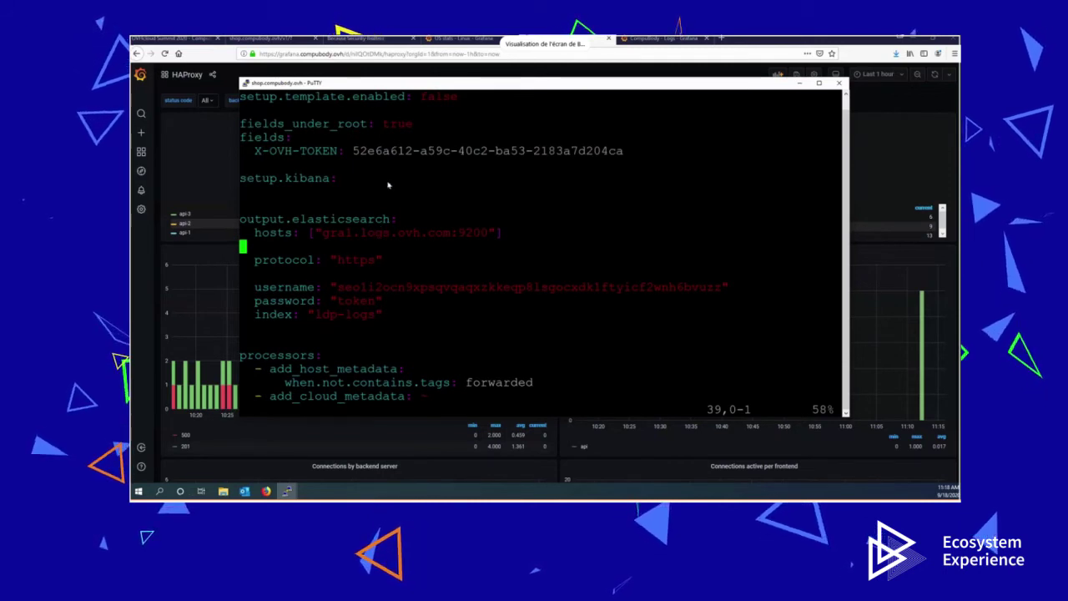
# - Return from the terminal to the HAProxy dashboard in Grafana and set its time range to Last 3 hours
pyautogui.scroll(1, 388, 185)
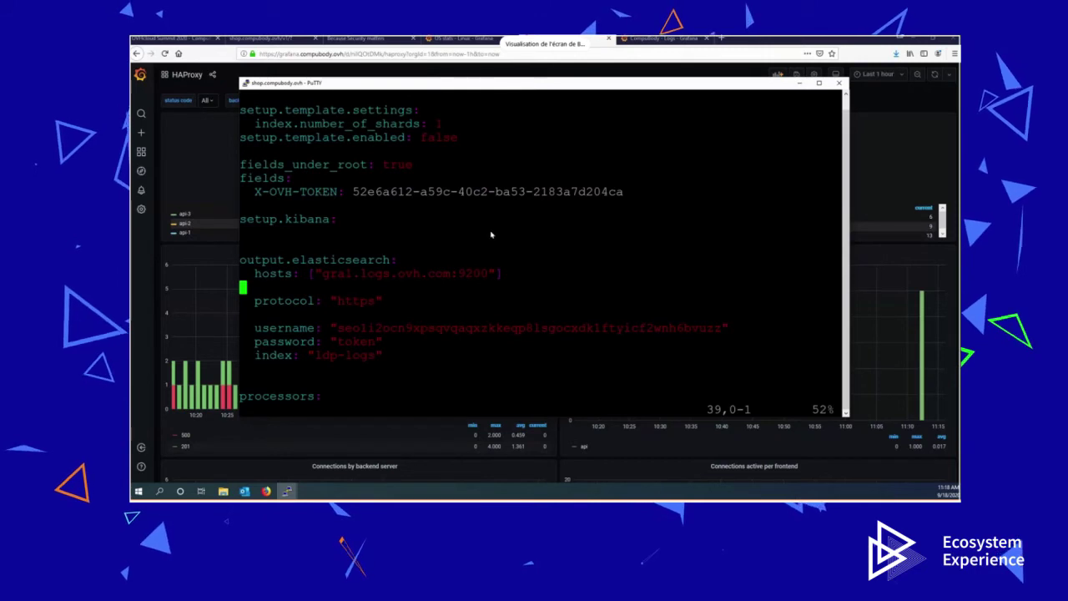
pyautogui.click(798, 83)
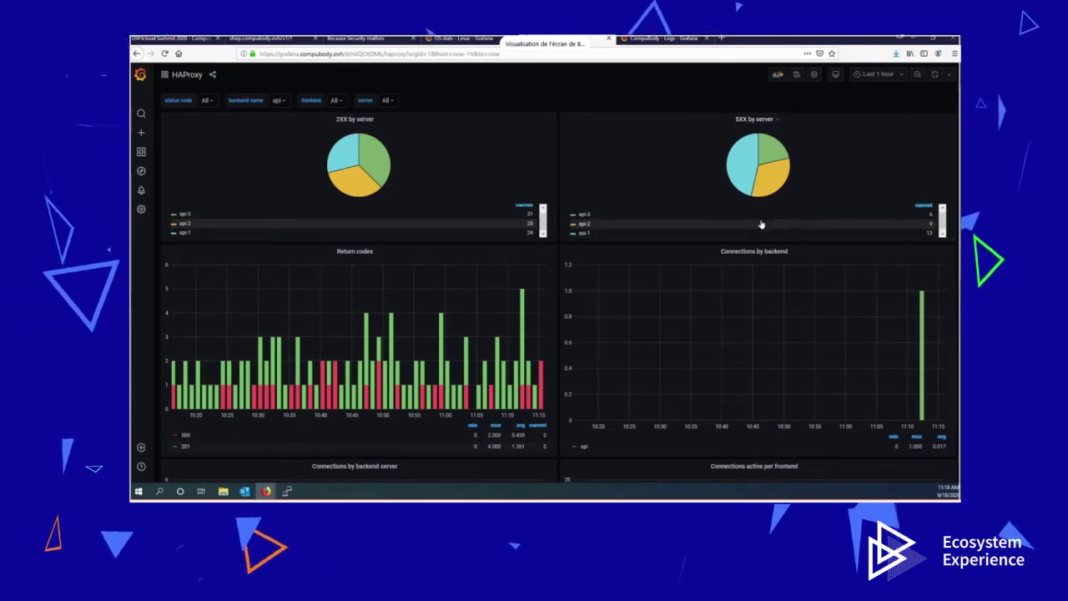
pyautogui.click(876, 74)
pyautogui.click(852, 168)
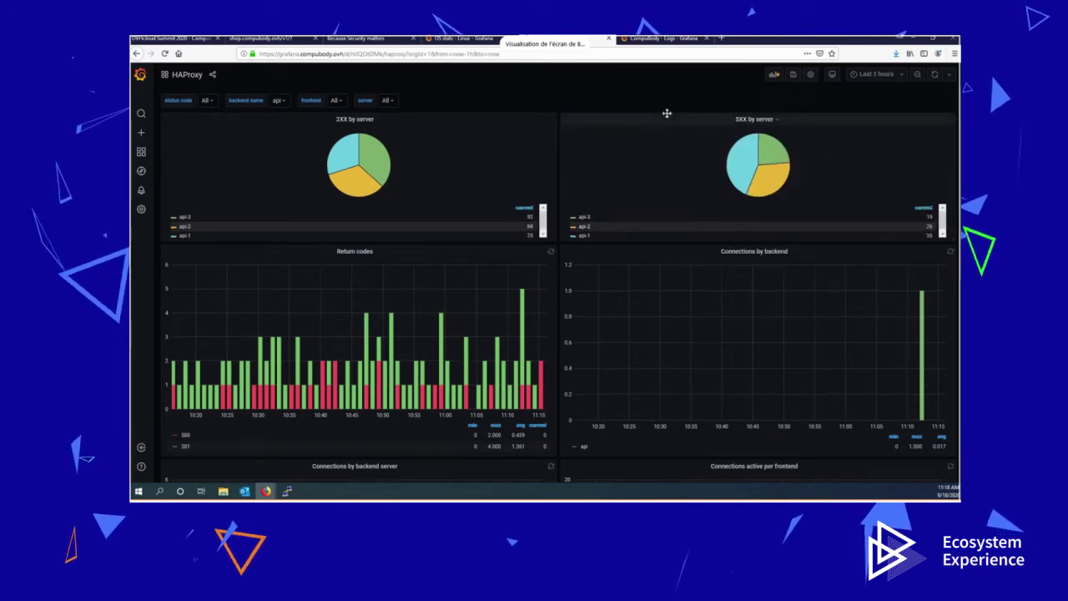
pyautogui.moveTo(741, 163)
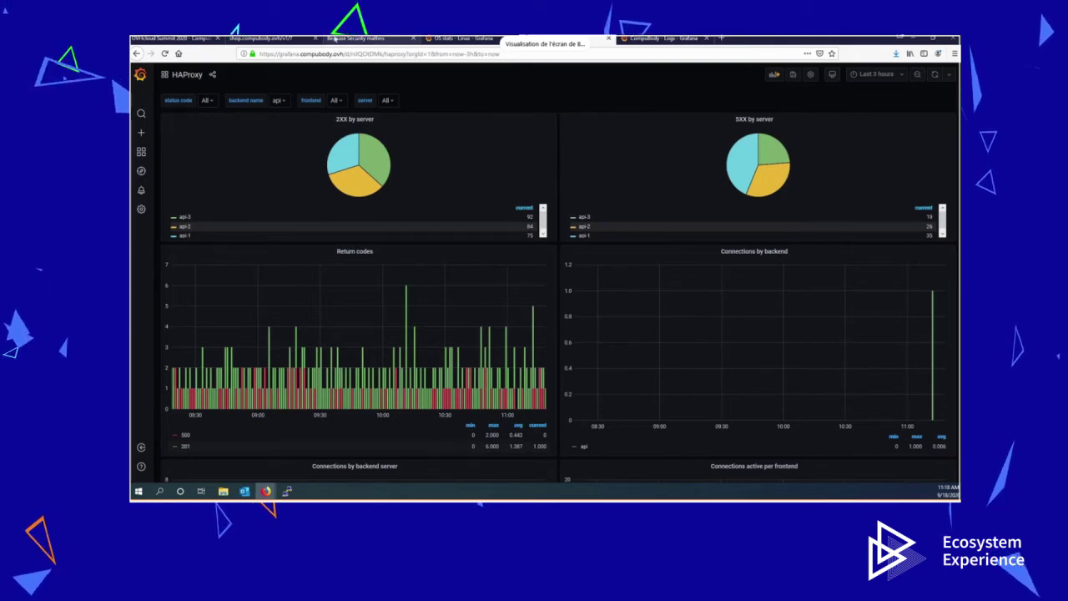
# - On the shop page, add the Laptop Compubody Sock to the cart until an error occurs, and copy the reported error id
pyautogui.click(355, 39)
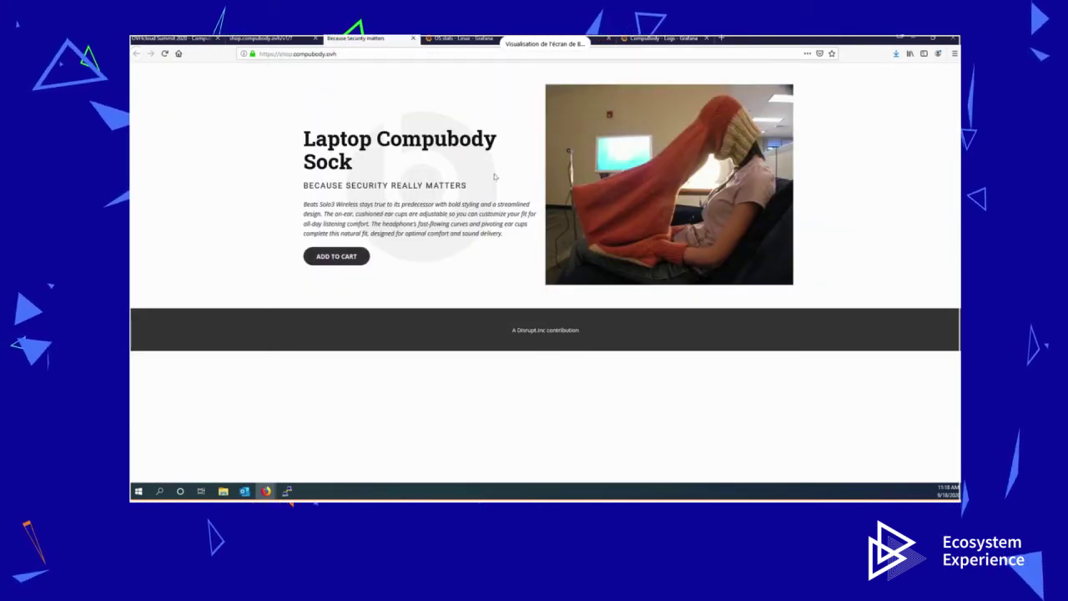
pyautogui.click(338, 259)
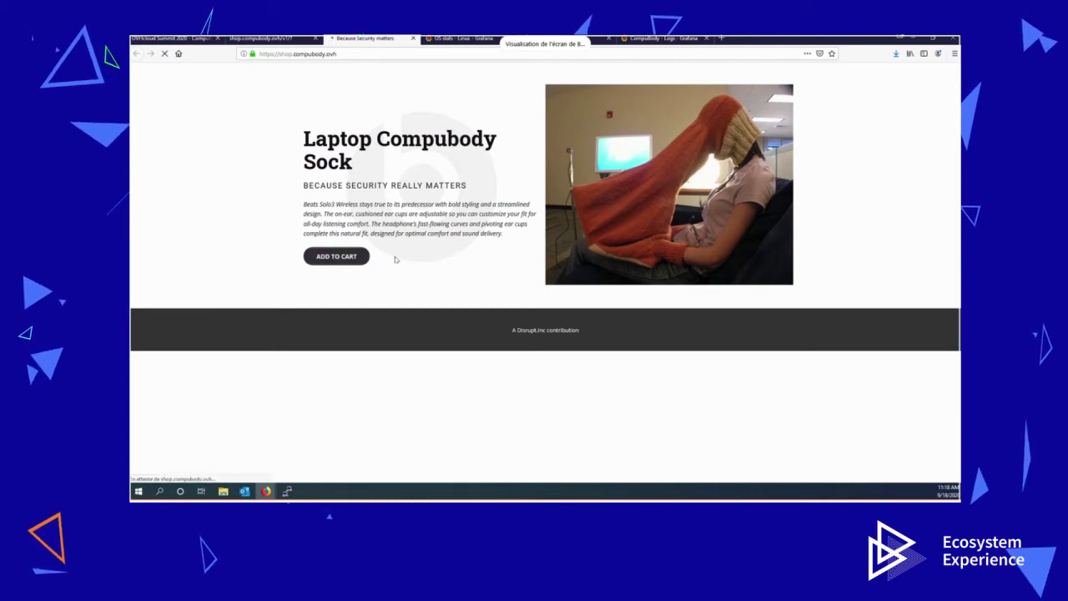
pyautogui.click(344, 258)
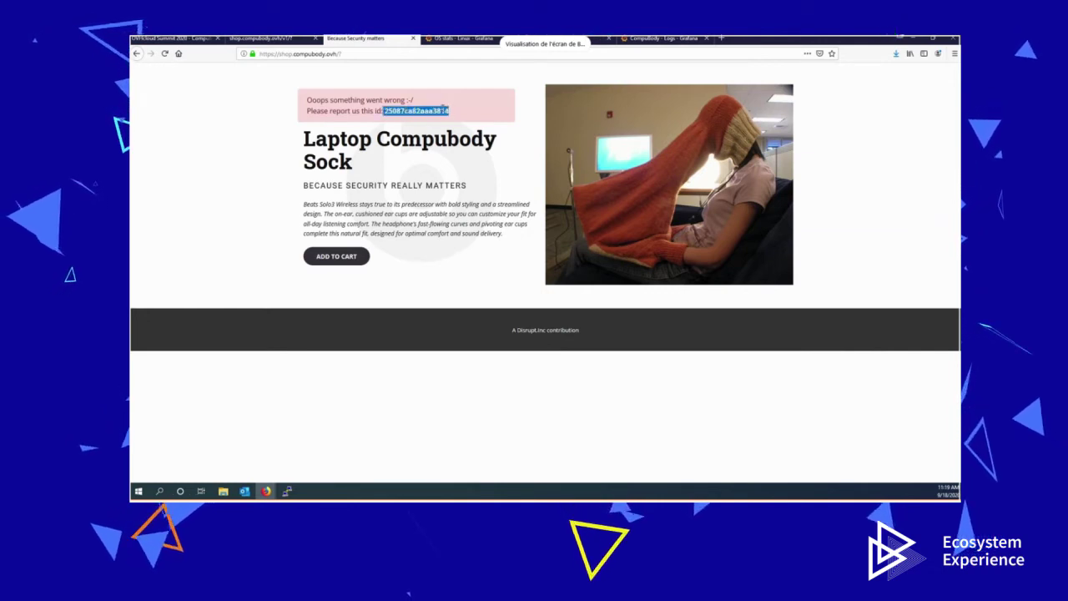
pyautogui.rightClick(444, 110)
pyautogui.click(463, 116)
pyautogui.click(409, 110)
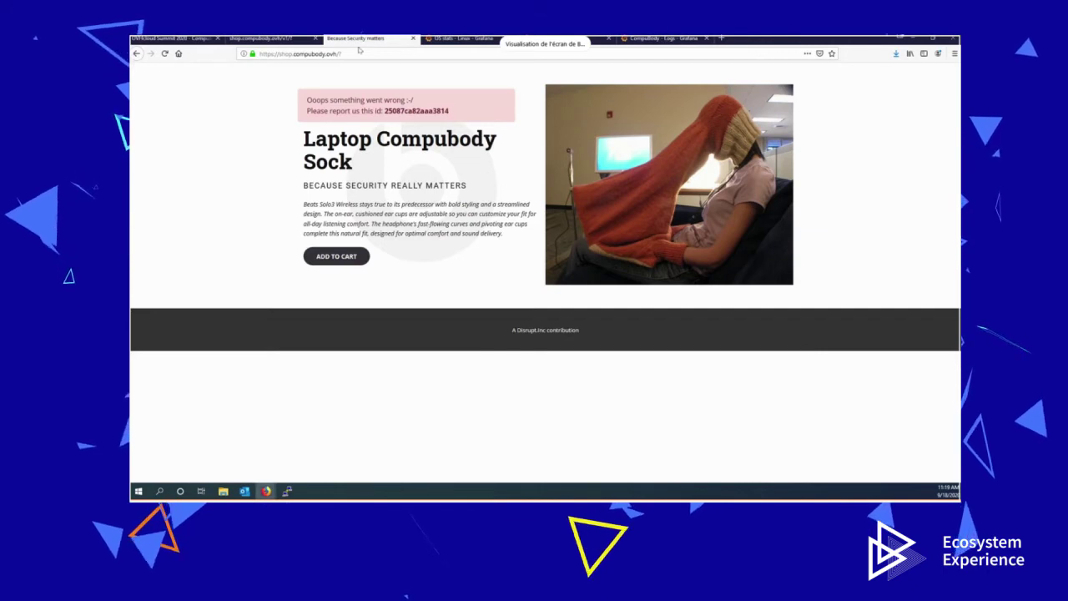
# - Switch to the CompuBody - Logs dashboard in Grafana and set its time range to Last 1 hour
pyautogui.click(668, 39)
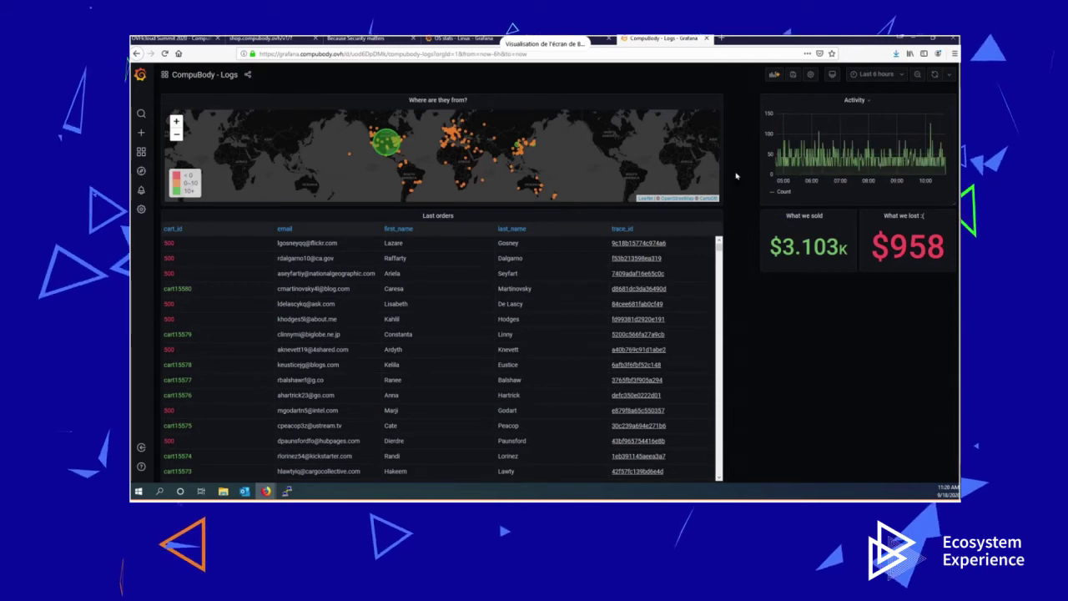
pyautogui.click(874, 75)
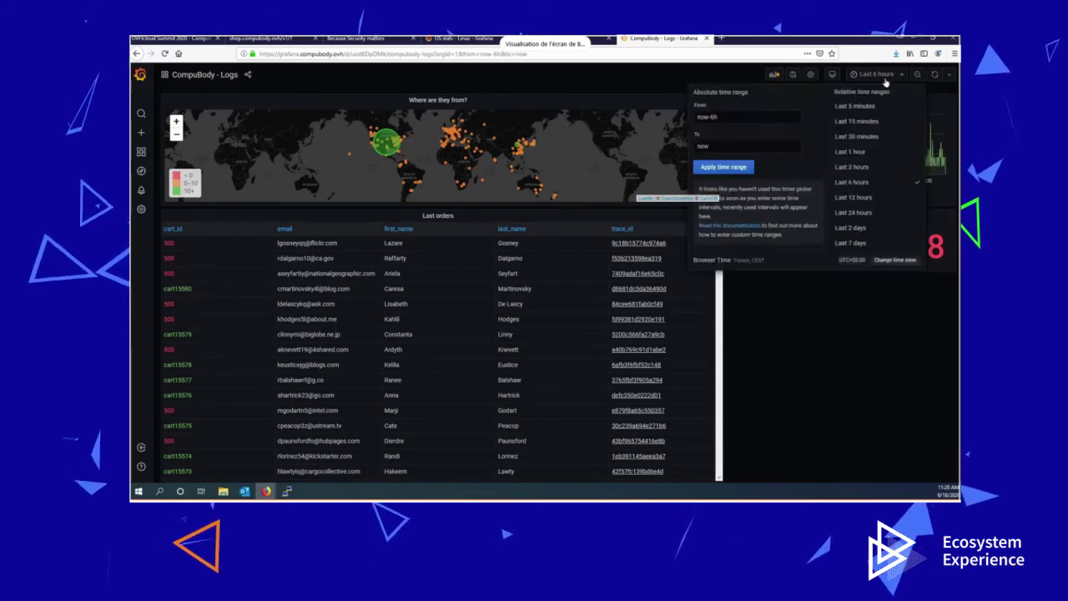
pyautogui.click(851, 151)
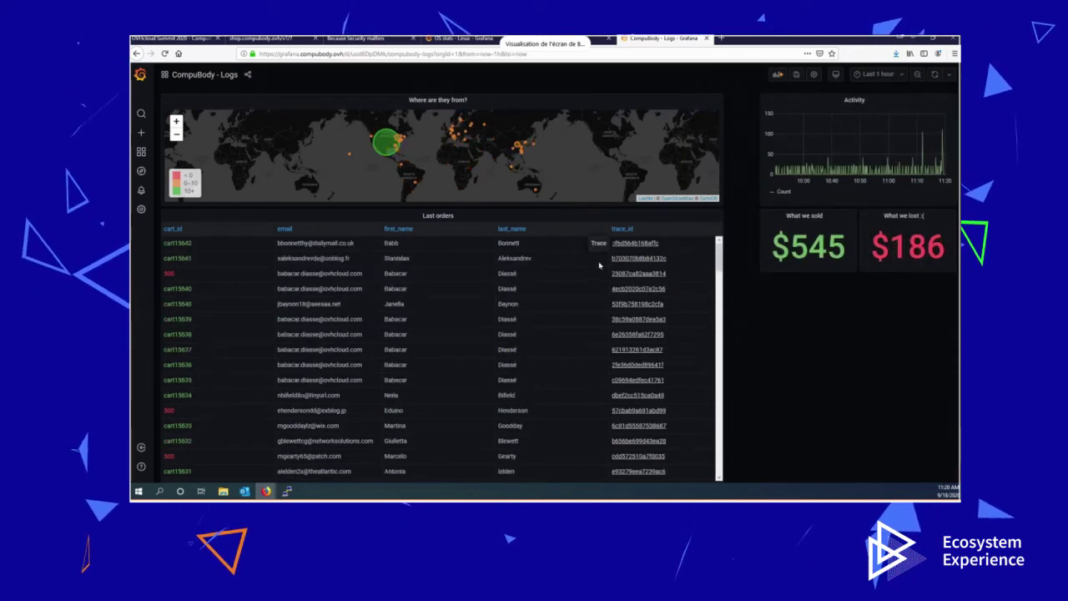
# - Check the error id on the shop page and open the matching trace from the Last orders table
pyautogui.click(363, 38)
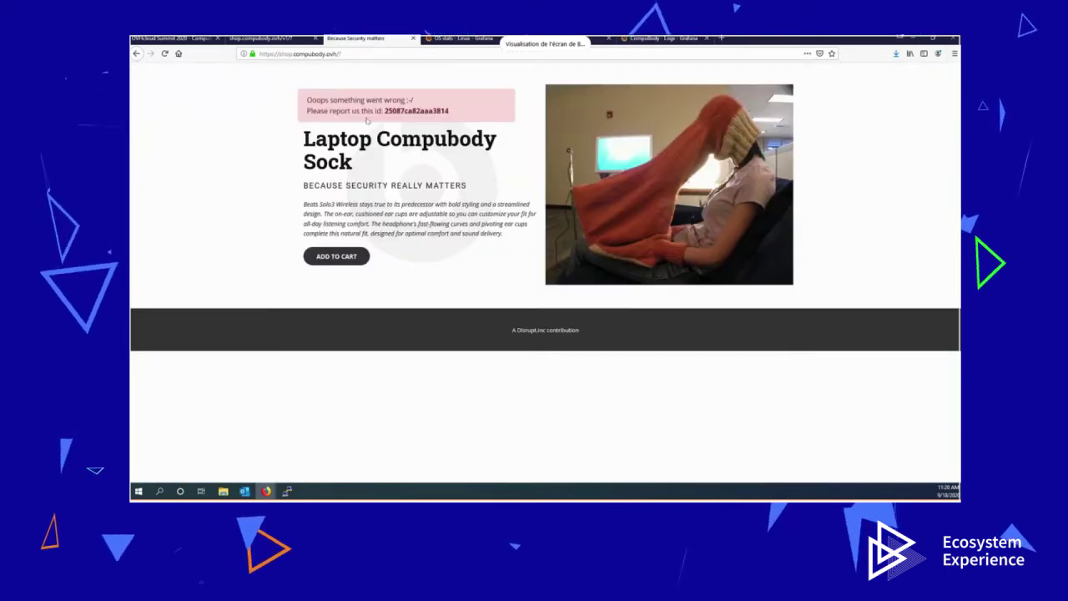
pyautogui.click(632, 38)
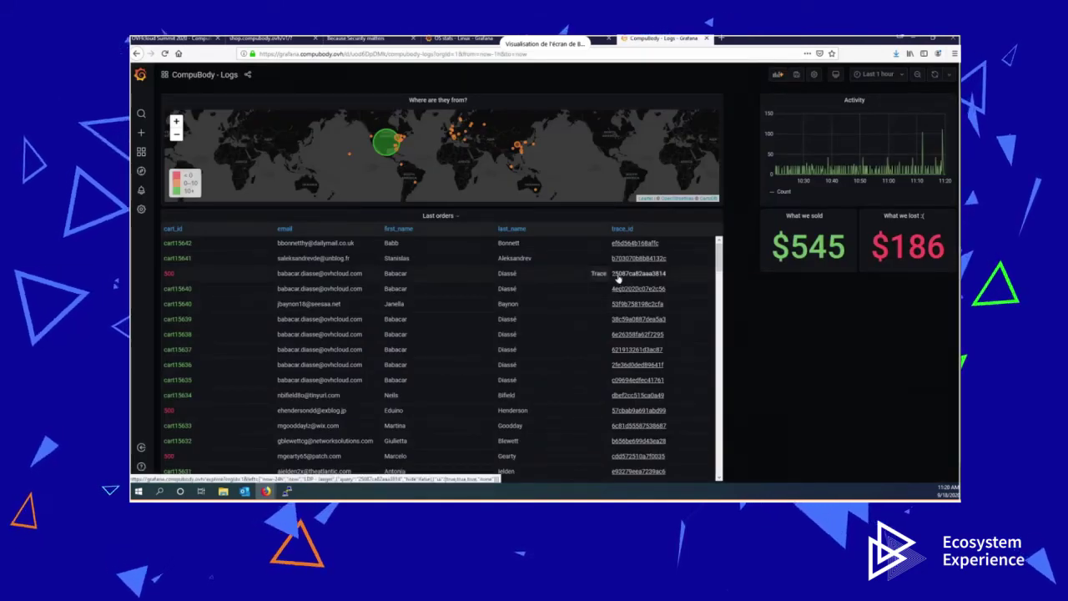
pyautogui.click(618, 278)
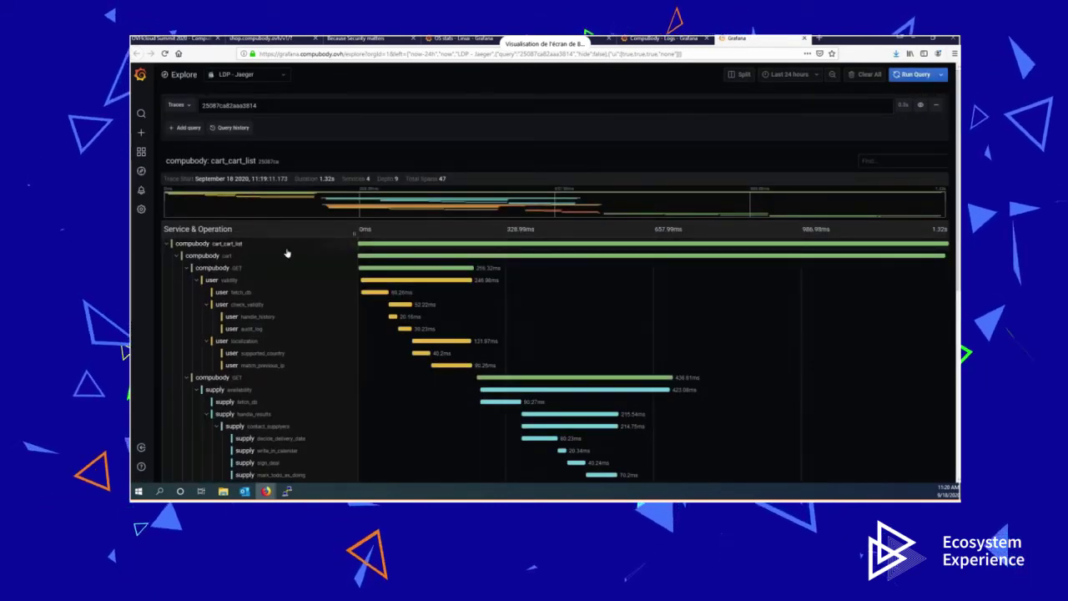
# - Examine the cart_cart_list trace's user, supply, bank, Delivery and Confirmation spans, comparing their order, durations and error markers
pyautogui.scroll(-3, 286, 253)
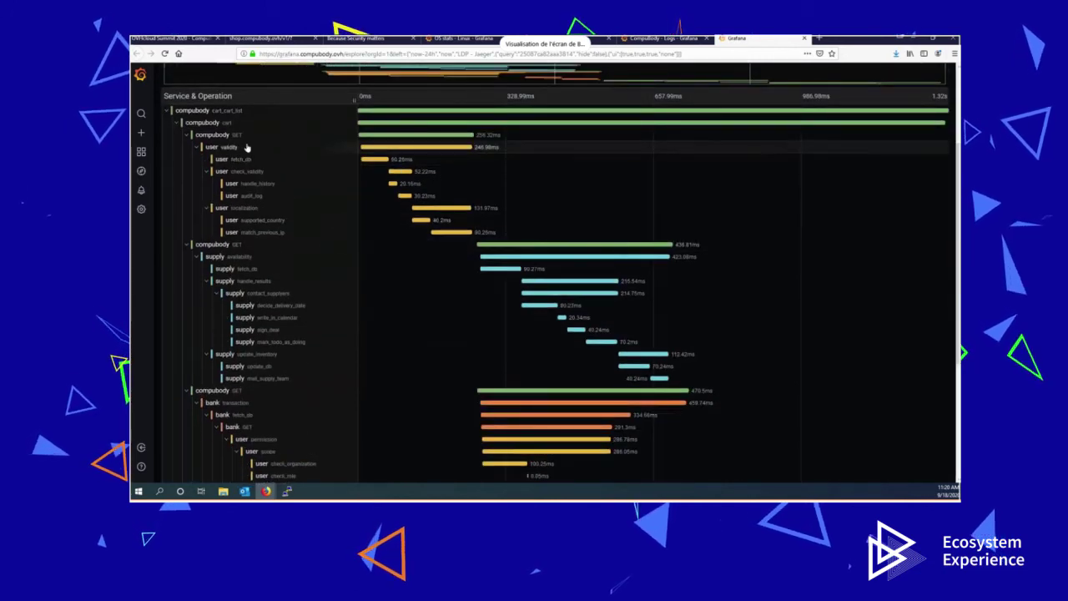
pyautogui.scroll(-1, 246, 190)
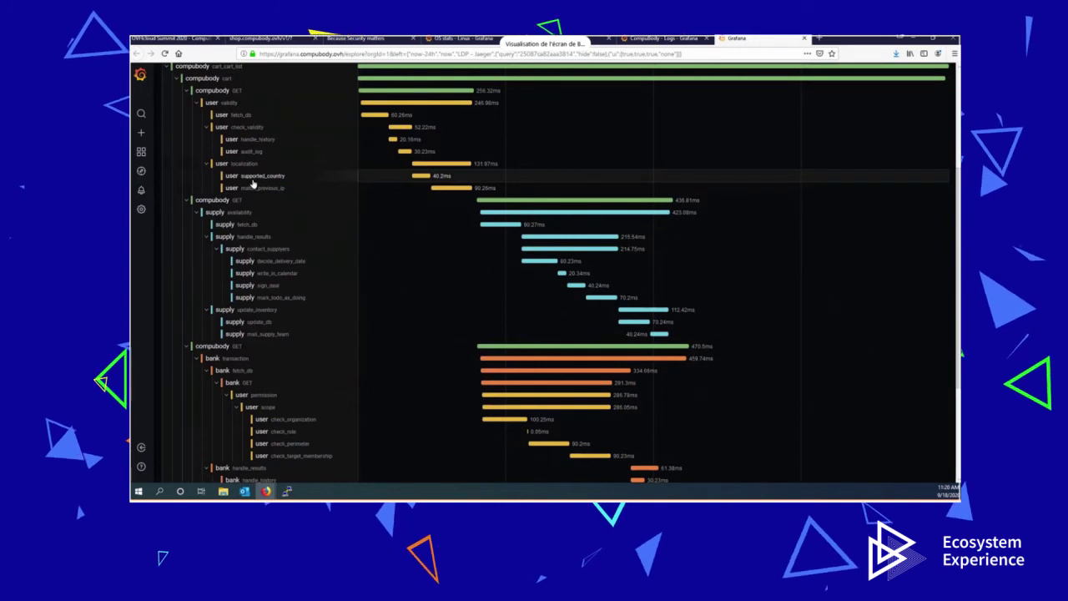
pyautogui.scroll(4, 242, 179)
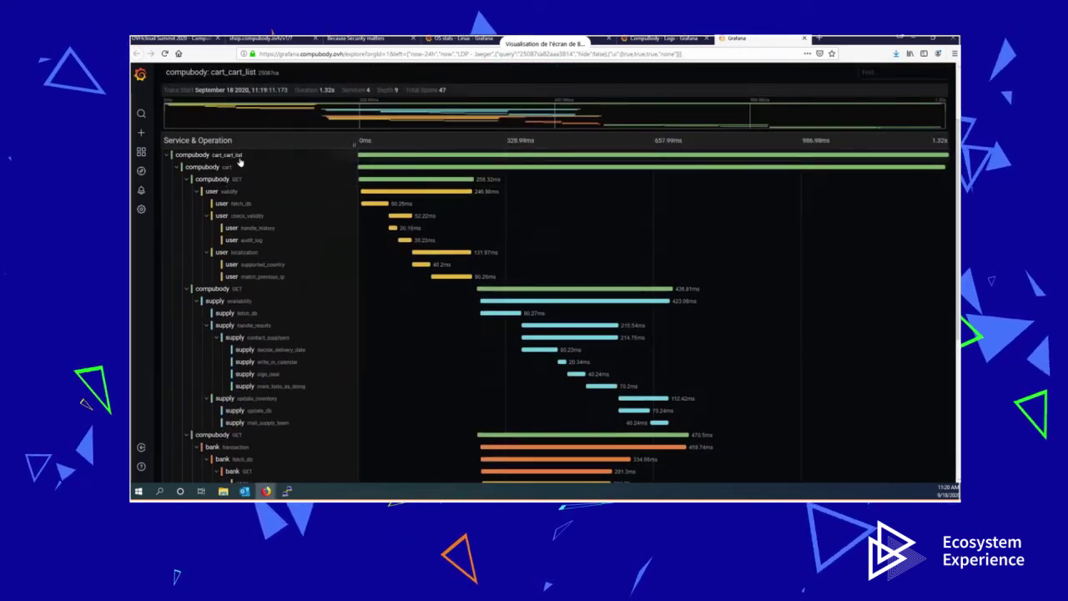
pyautogui.scroll(-5, 244, 301)
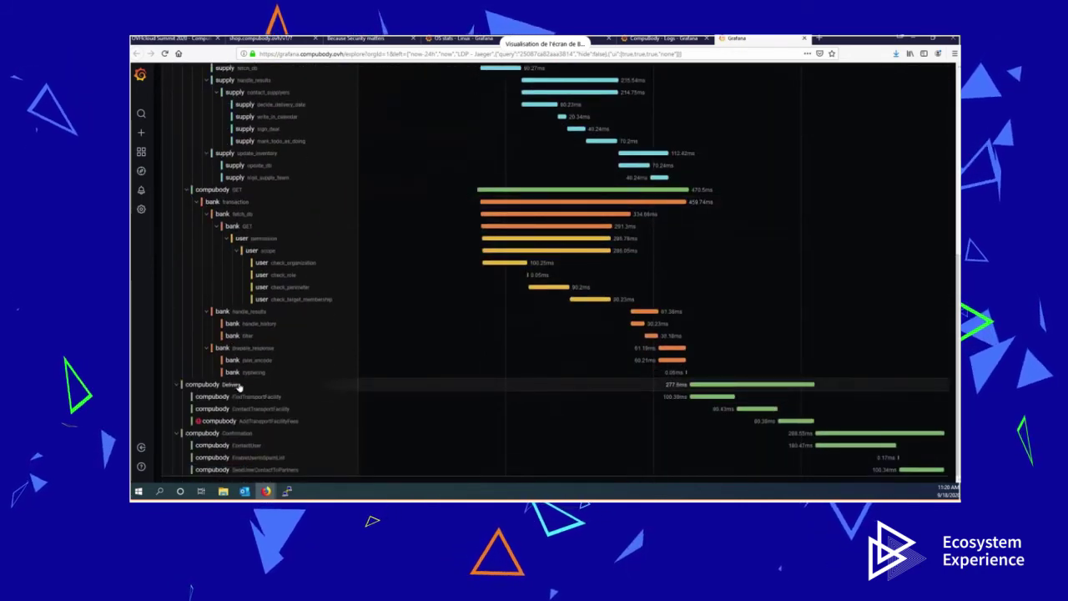
pyautogui.scroll(5, 284, 329)
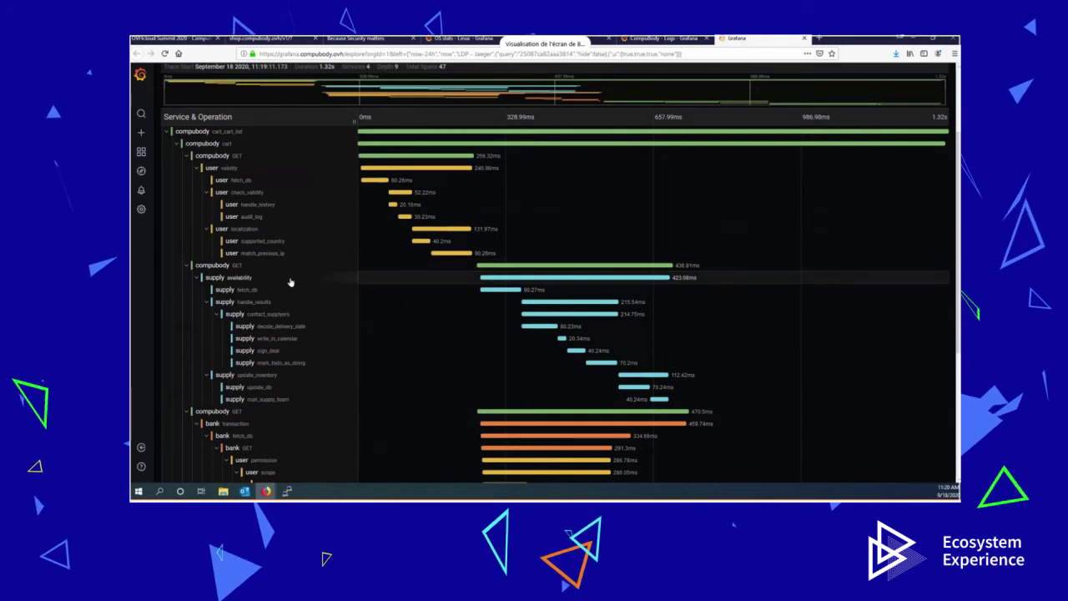
pyautogui.scroll(-3, 291, 282)
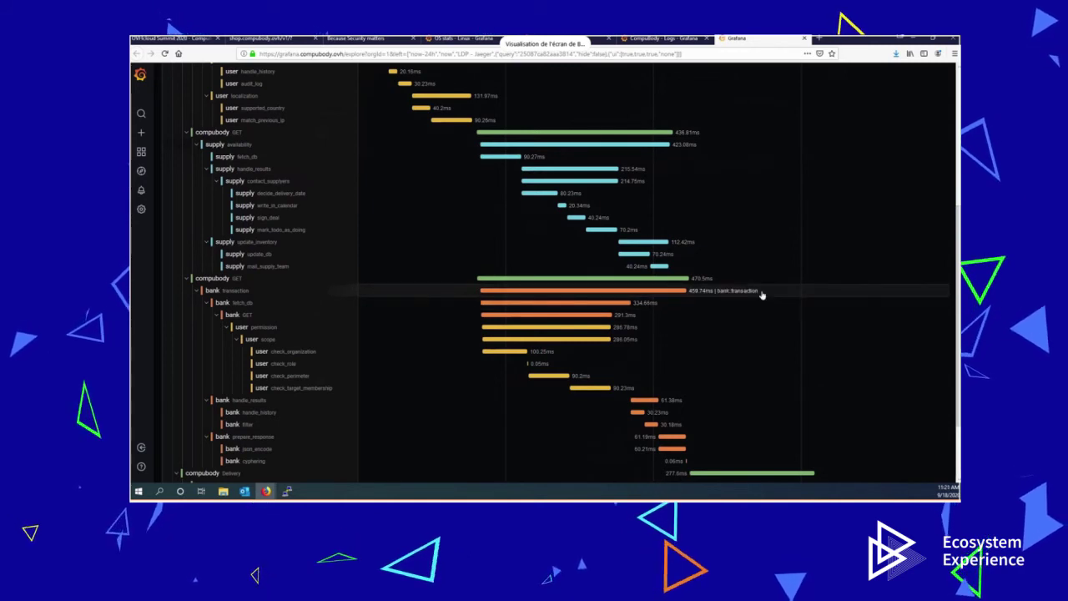
pyautogui.scroll(5, 451, 281)
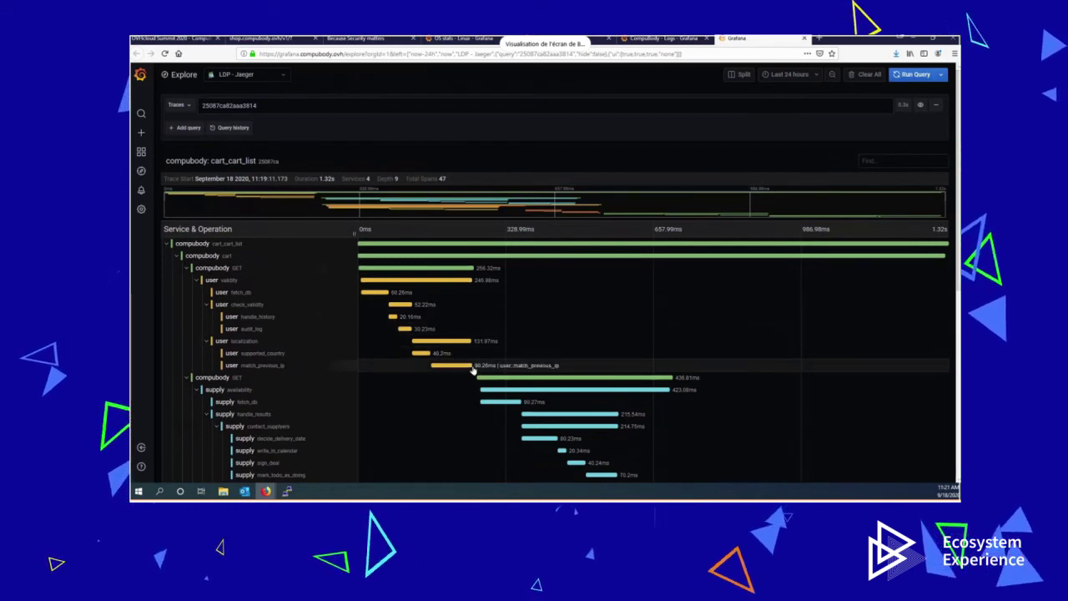
pyautogui.scroll(-5, 471, 371)
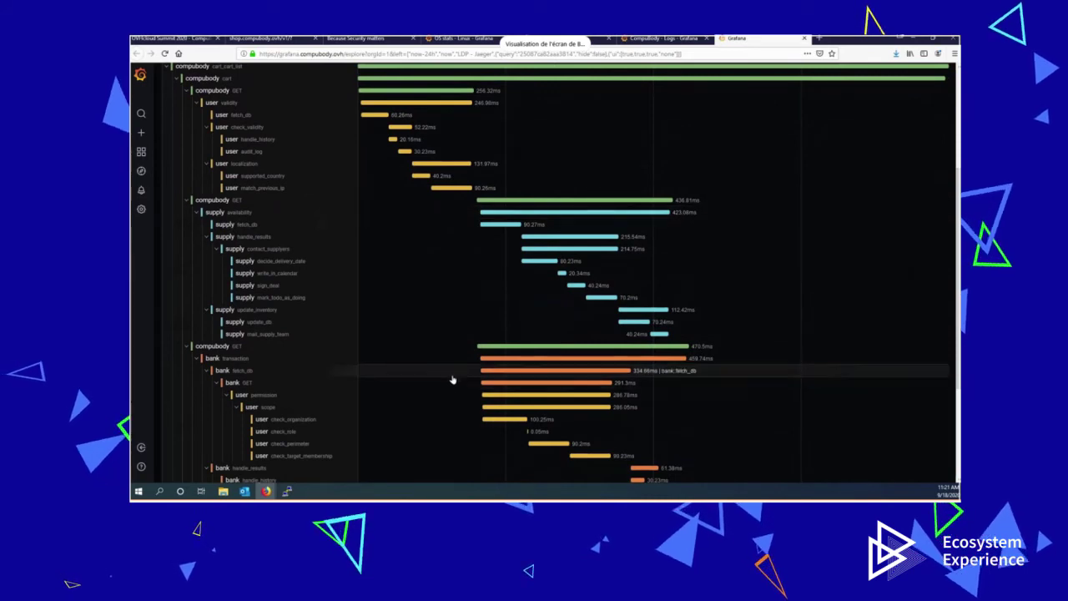
pyautogui.scroll(-4, 471, 363)
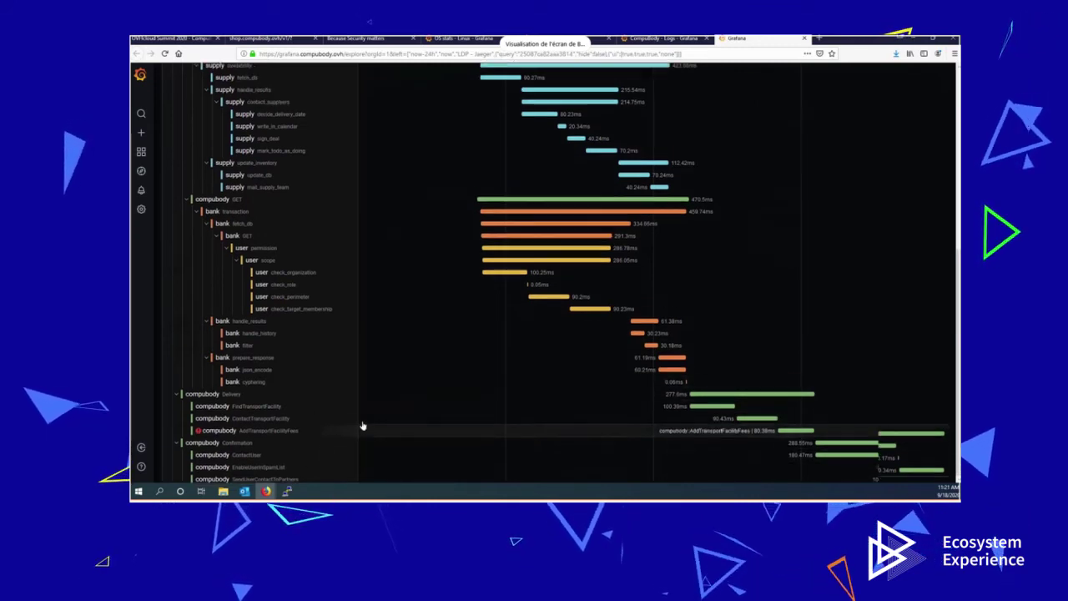
# - Expand the failing AddTransportFacilityFees span and open its log entry to read the event and value details
pyautogui.scroll(1, 360, 428)
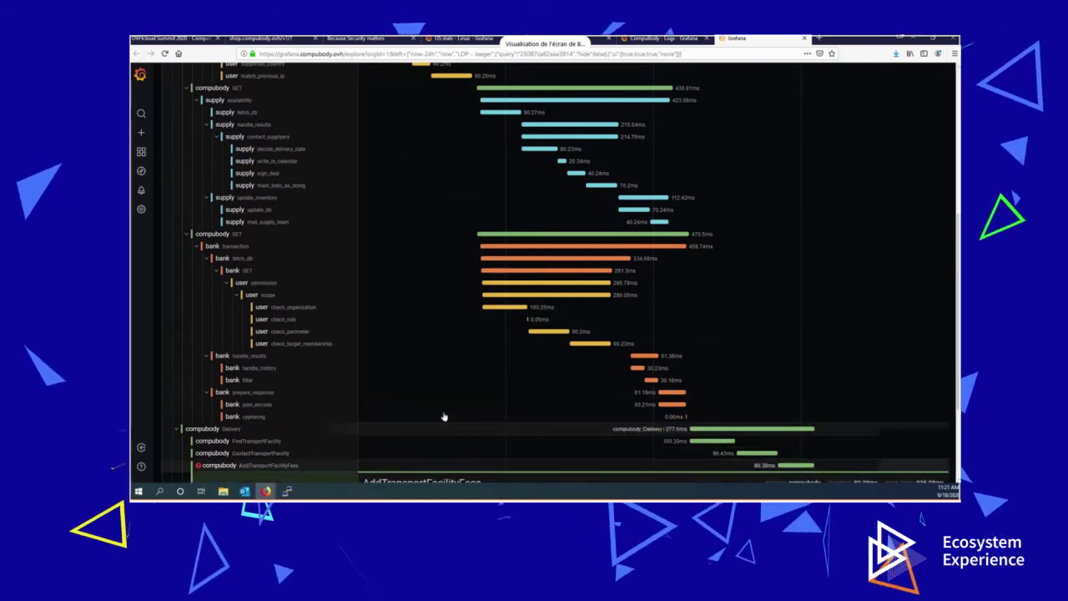
pyautogui.click(257, 465)
pyautogui.scroll(-3, 251, 400)
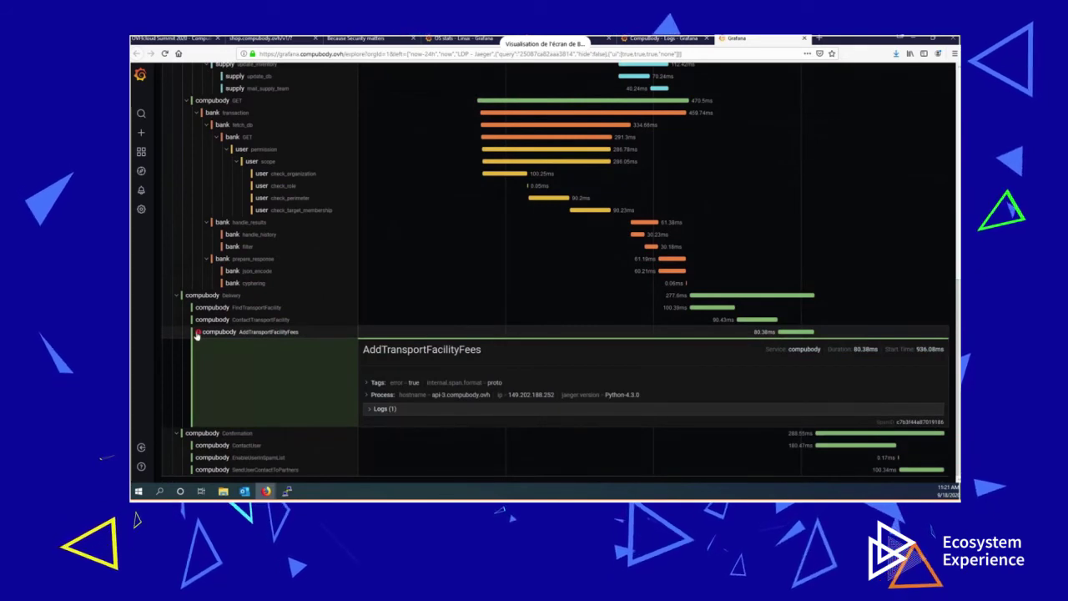
pyautogui.click(371, 410)
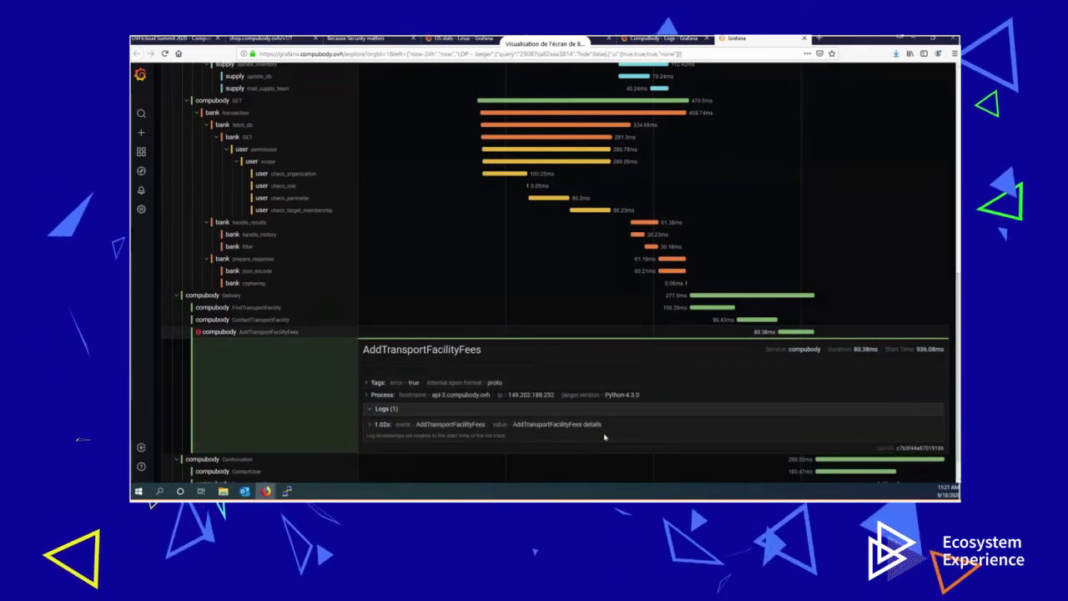
pyautogui.click(370, 425)
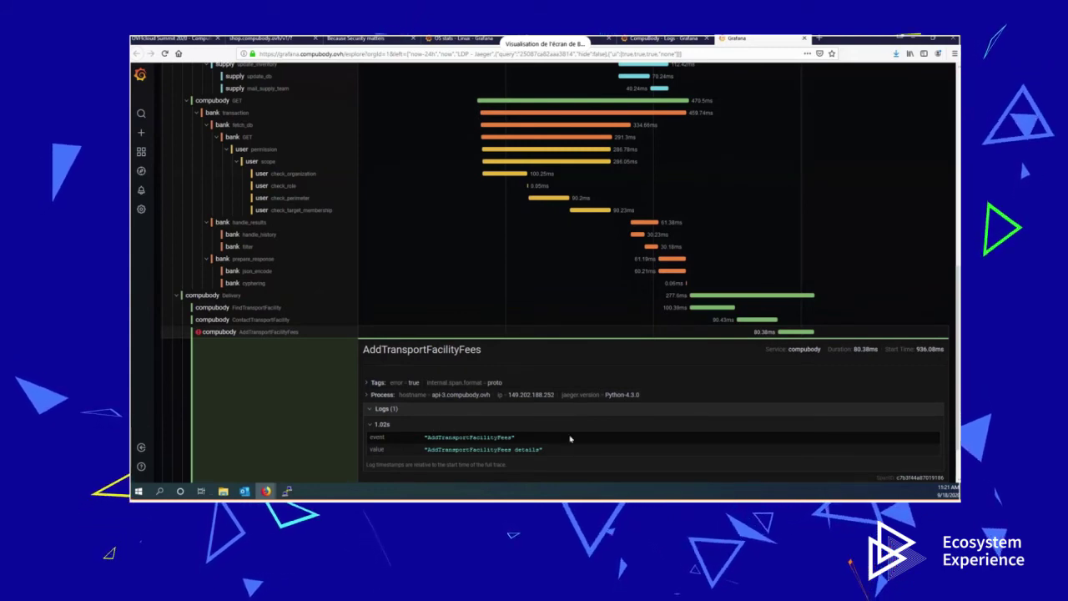
pyautogui.scroll(15, 584, 434)
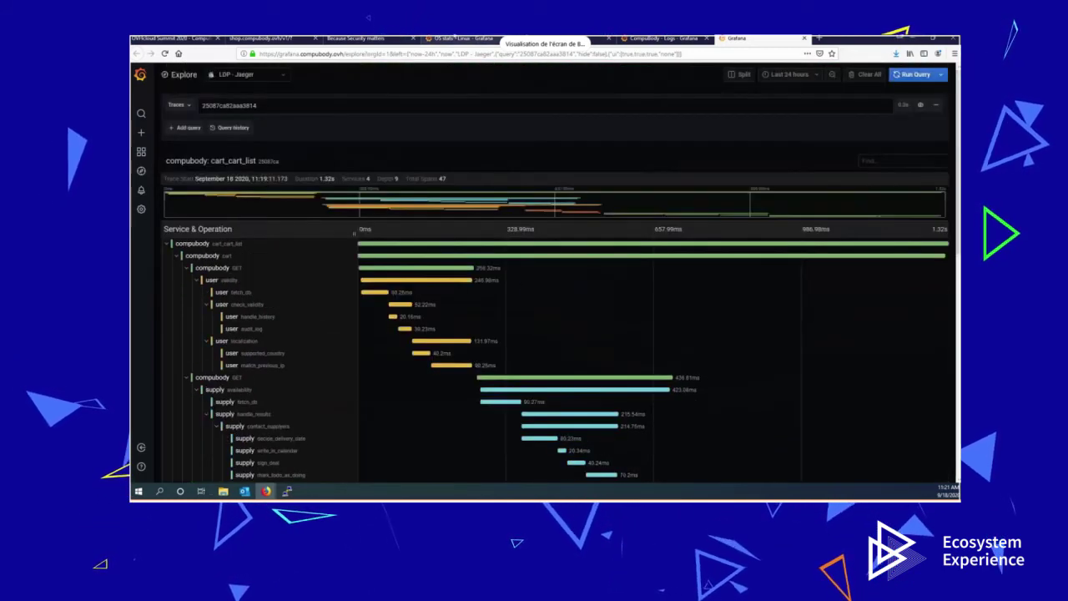
# - Revisit the OS stats - Linux, HAProxy and CompuBody - Logs dashboards in turn
pyautogui.click(454, 40)
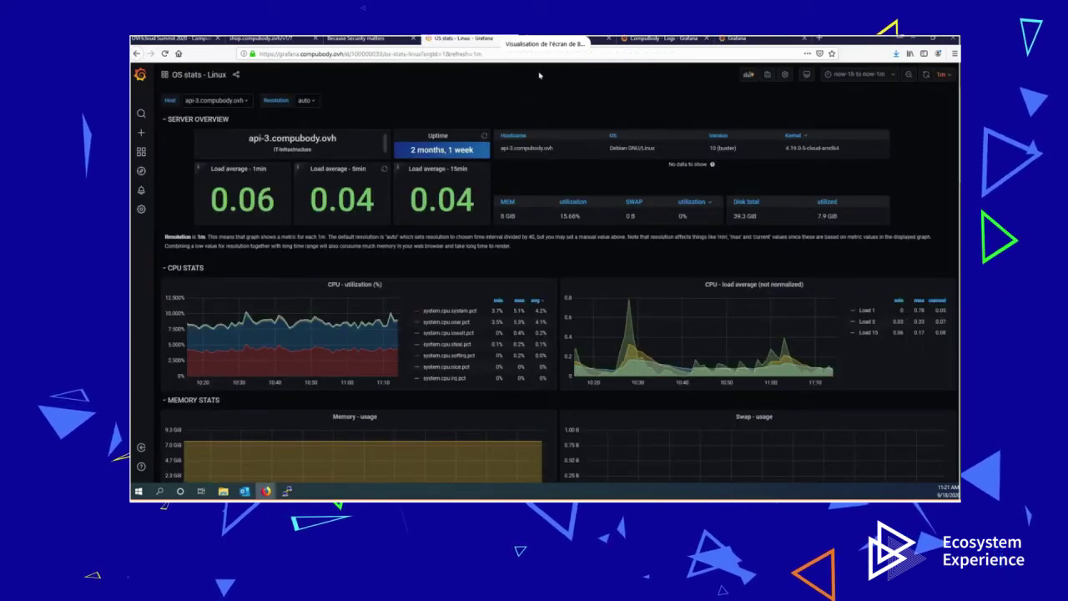
pyautogui.click(551, 39)
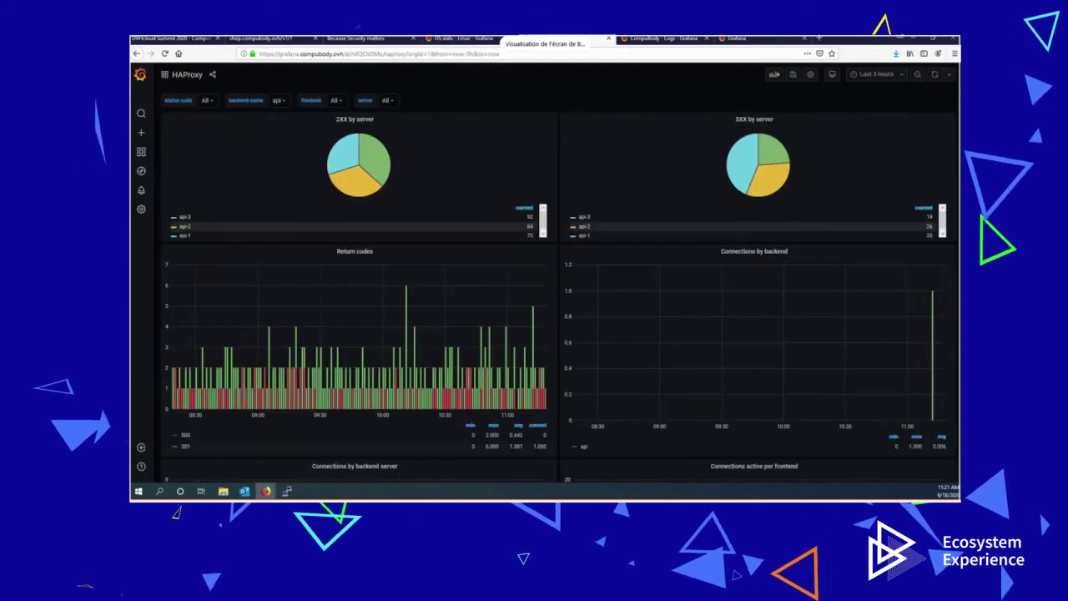
pyautogui.click(652, 39)
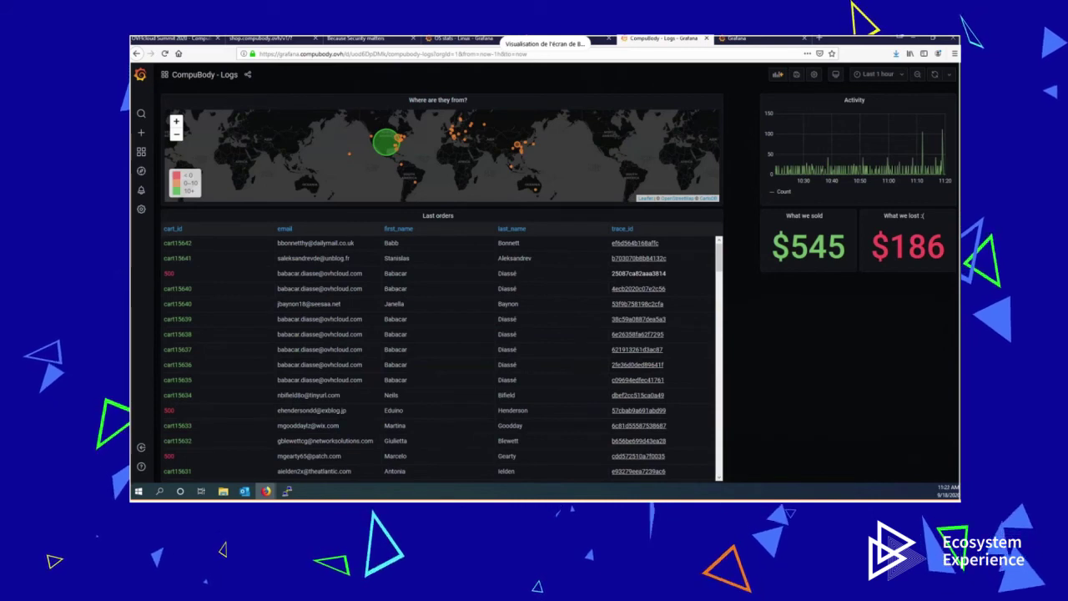
# - Switch to the PuTTY session on api-3 and open docker-compose.yml in vi
pyautogui.hotkey('alt', 'Tab')
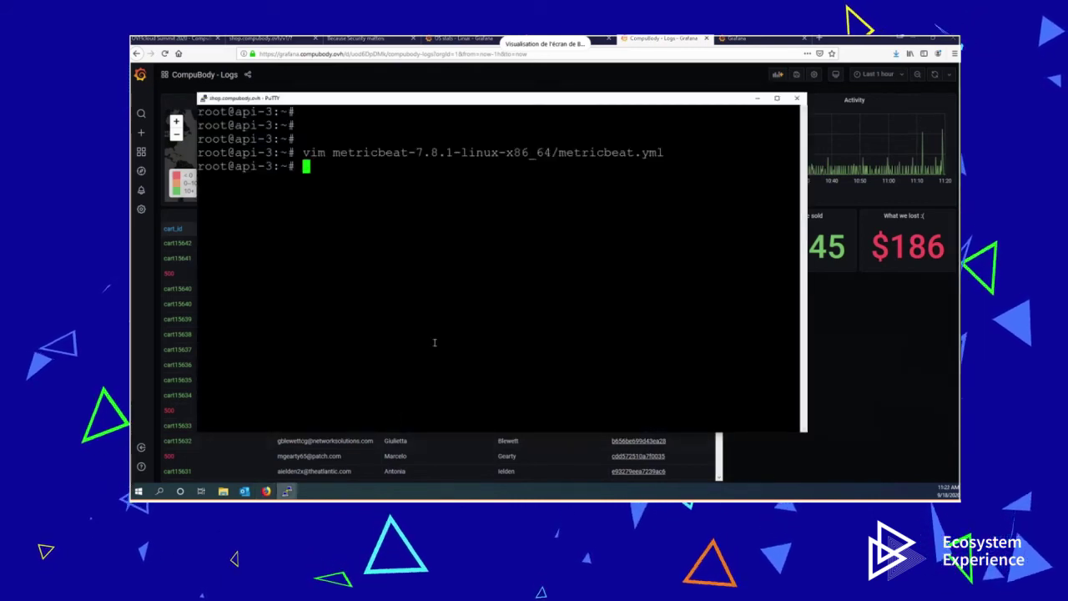
pyautogui.press('Return')
pyautogui.press('Return')
pyautogui.press('Return')
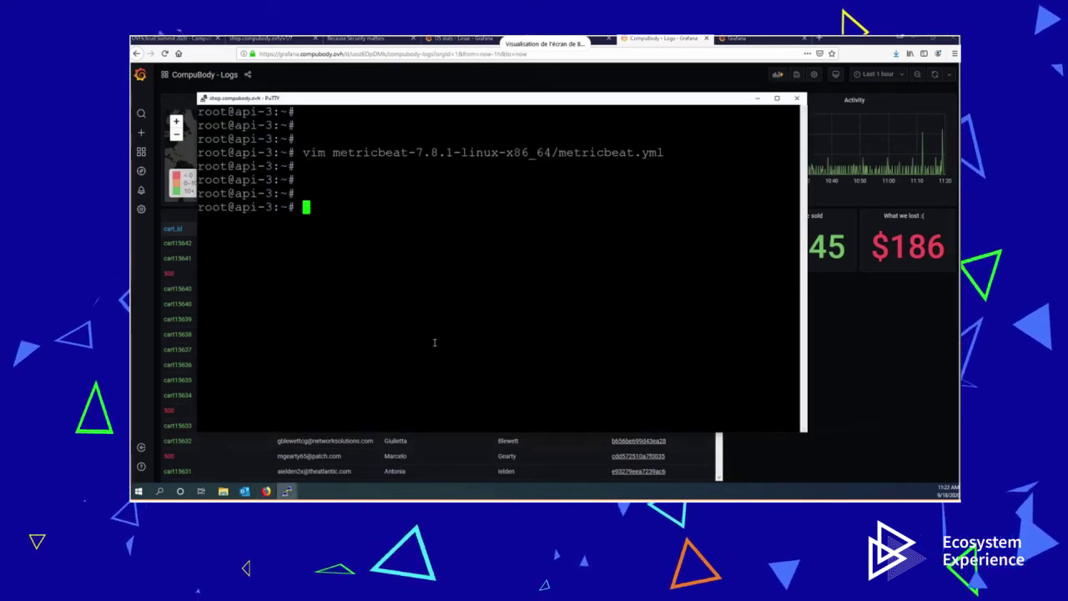
pyautogui.write('vi docker-compose.yml')
pyautogui.press('Return')
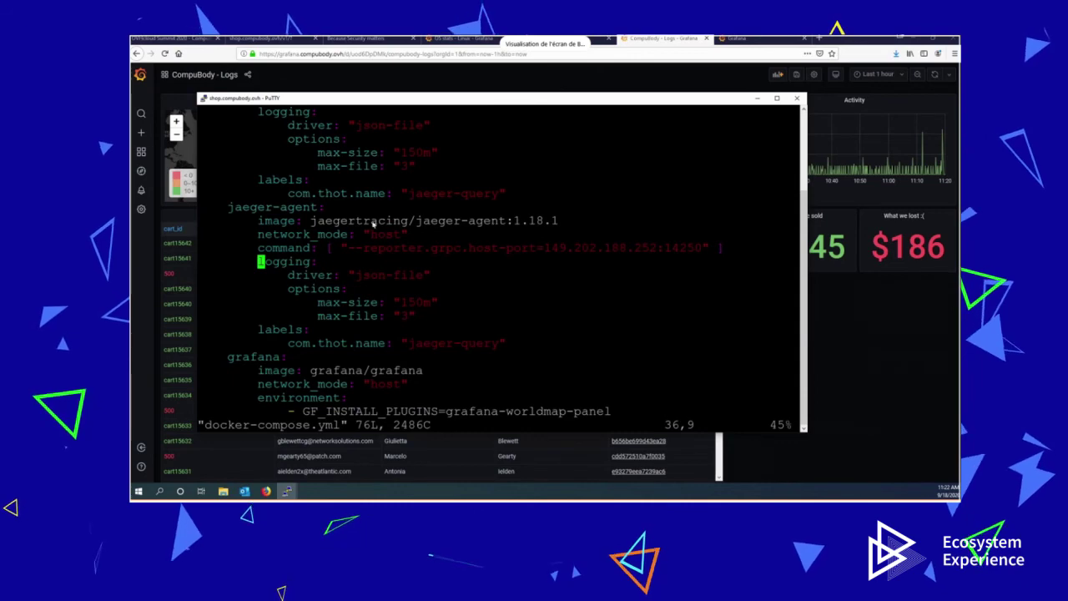
# - Review the jaeger-collector, jaeger-query, jaeger-agent and grafana services in docker-compose.yml, and return to the CompuBody - Logs dashboard in Grafana
pyautogui.scroll(-7, 425, 234)
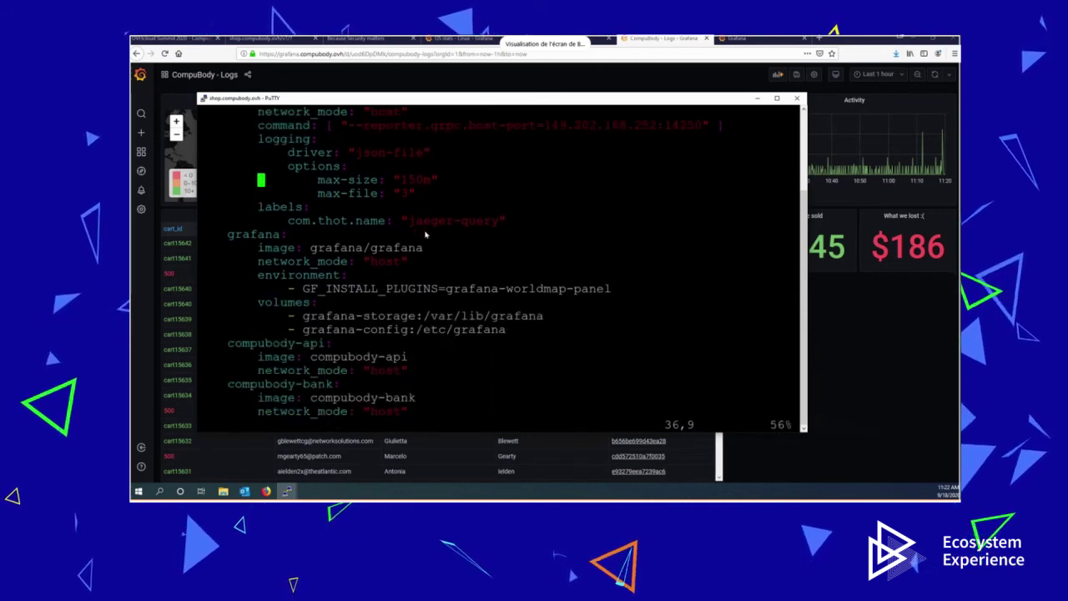
pyautogui.scroll(12, 425, 235)
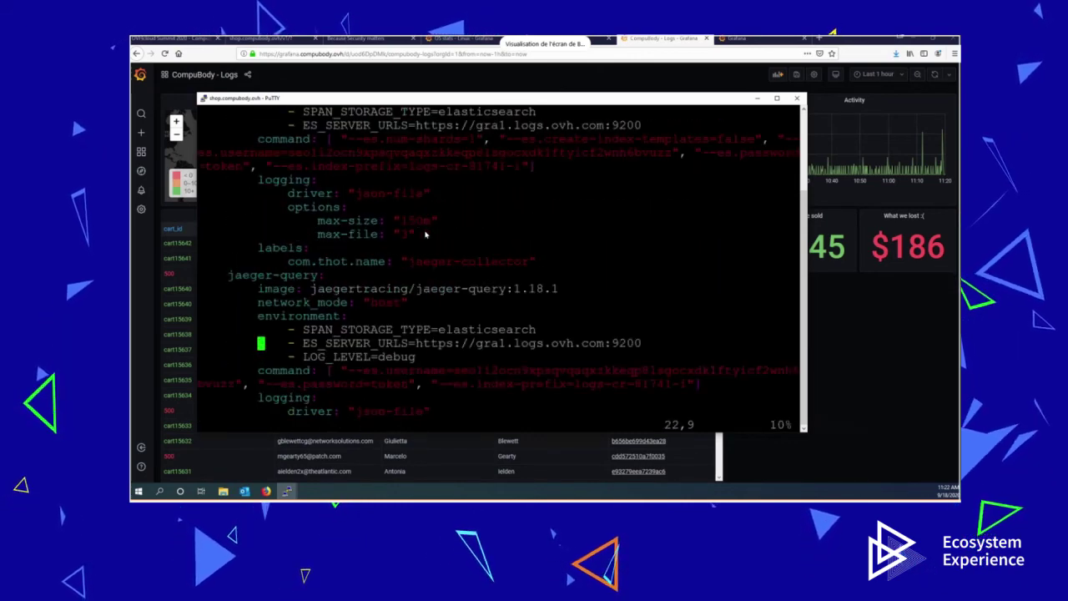
pyautogui.scroll(-5, 425, 235)
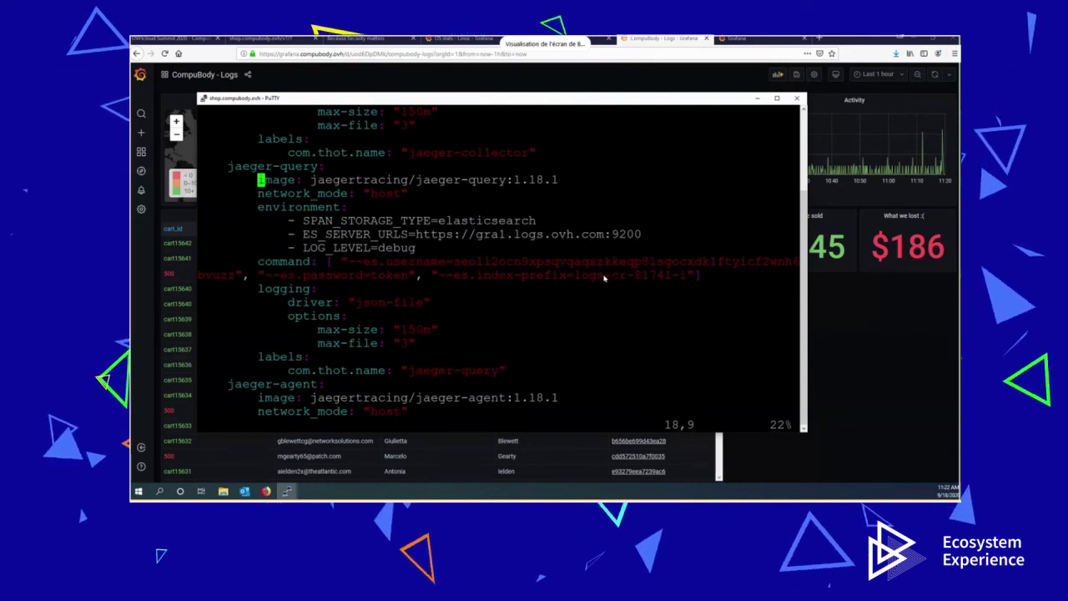
pyautogui.scroll(4, 667, 184)
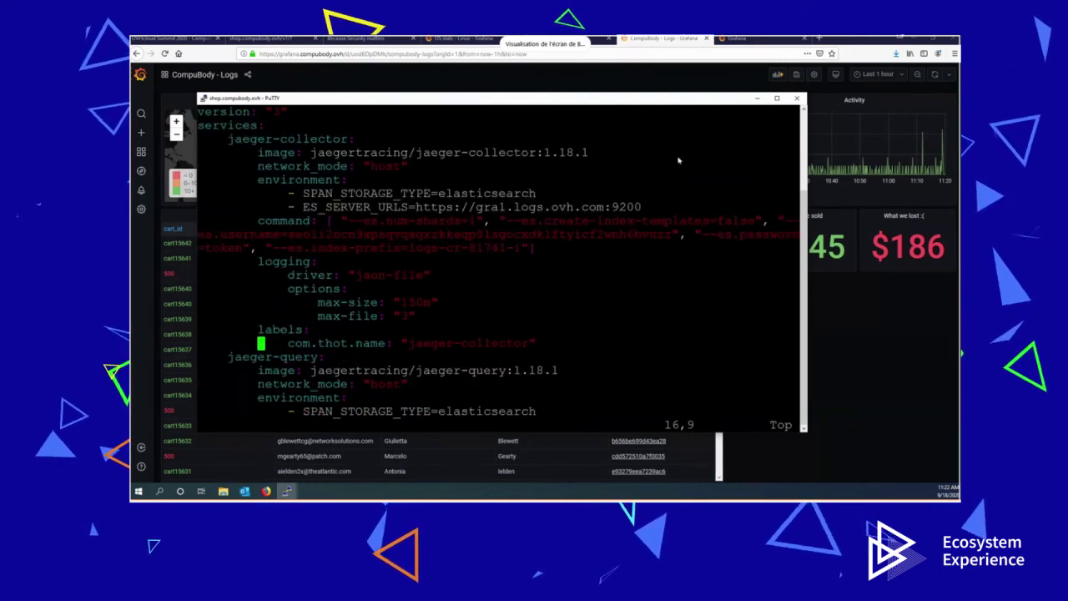
pyautogui.hotkey('alt', 'Tab')
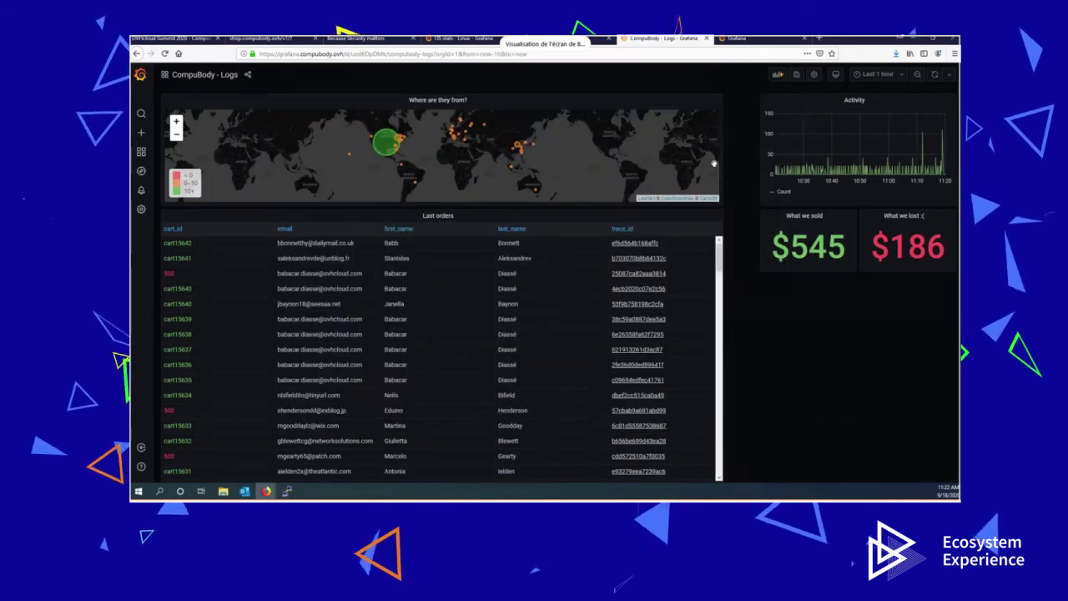